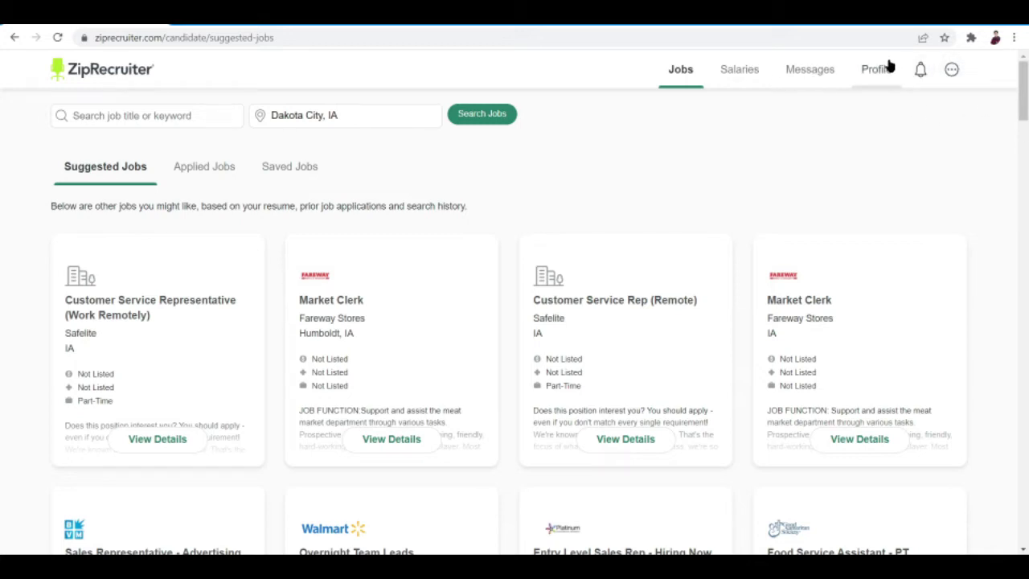
left_click(955, 72)
left_click(754, 167)
scroll(677, 221, "down", 3)
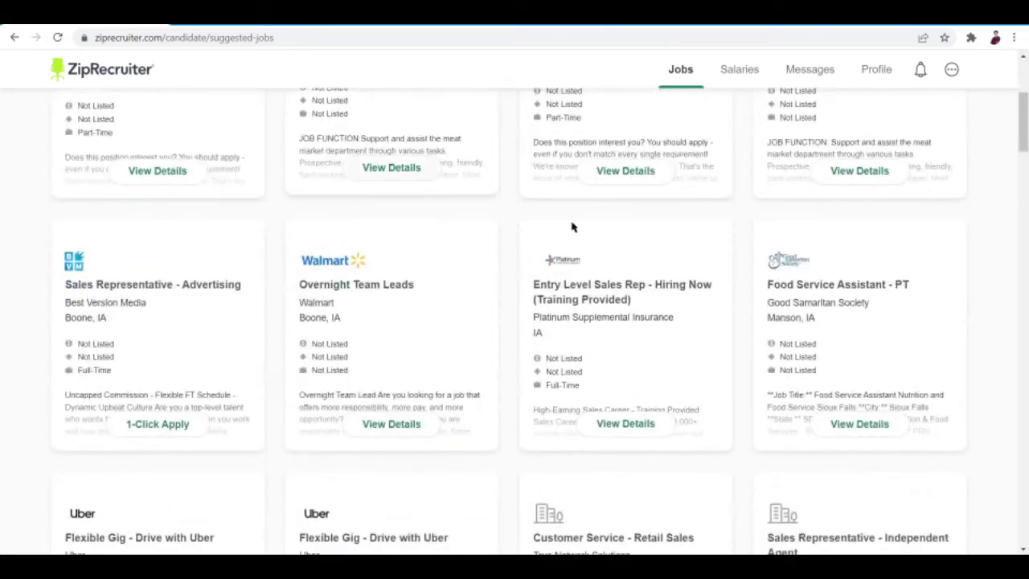
scroll(675, 241, "up", 3)
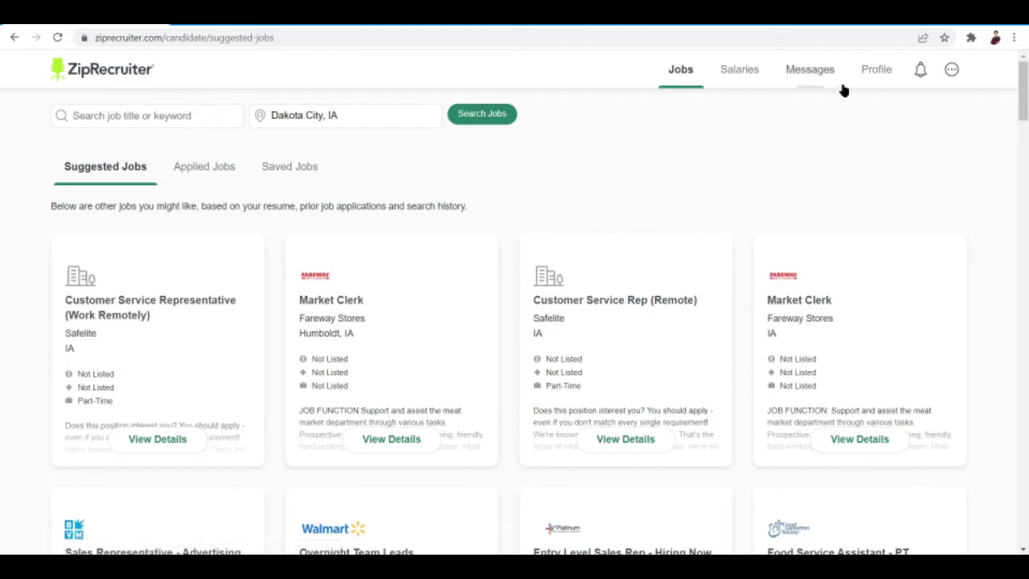
left_click_drag(1025, 126, 1023, 102)
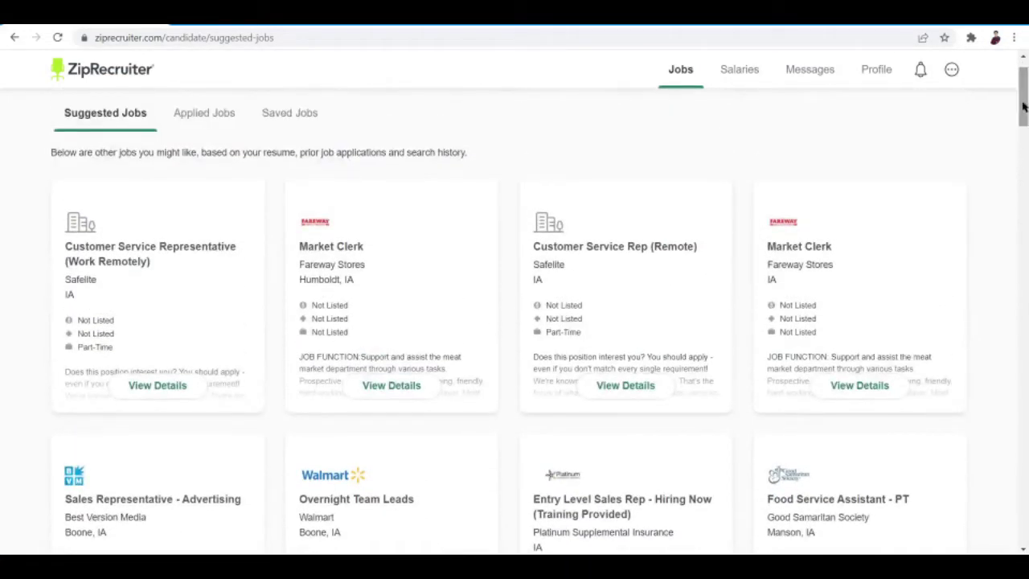
left_click(211, 117)
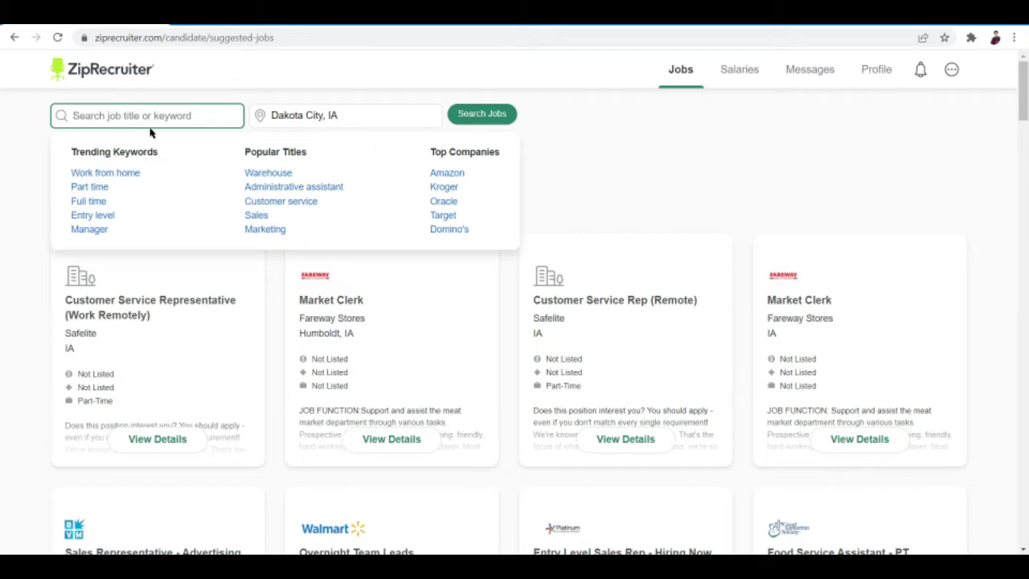
Dismiss the keyword suggestions, visit the Salaries search page, then go to Messages
left_click(581, 82)
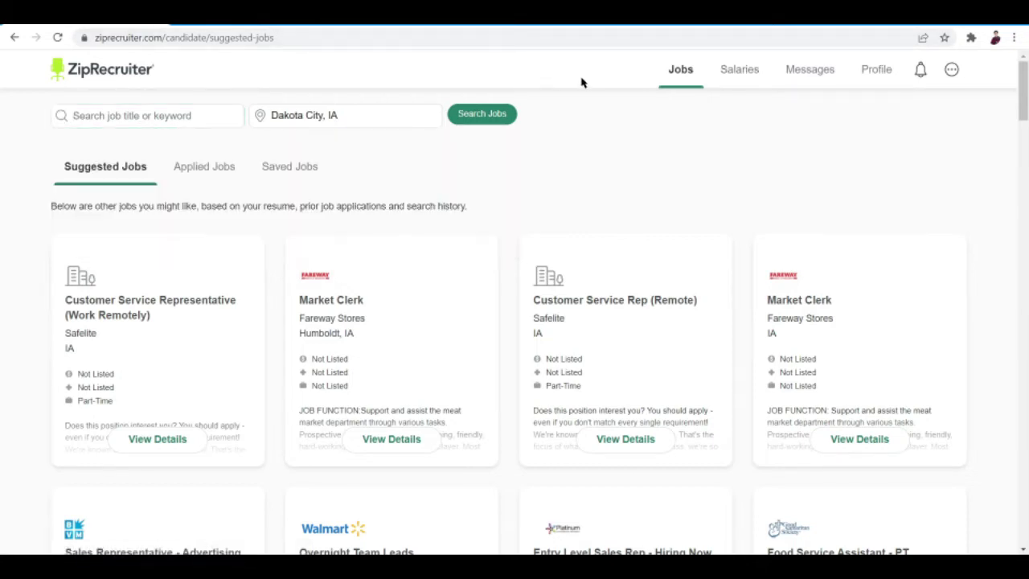
left_click(753, 81)
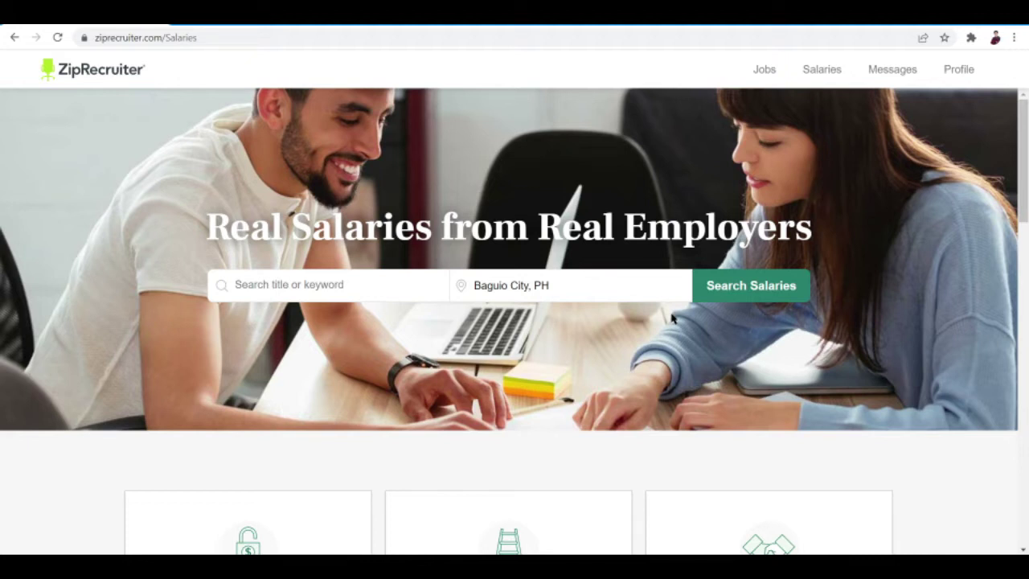
left_click(889, 77)
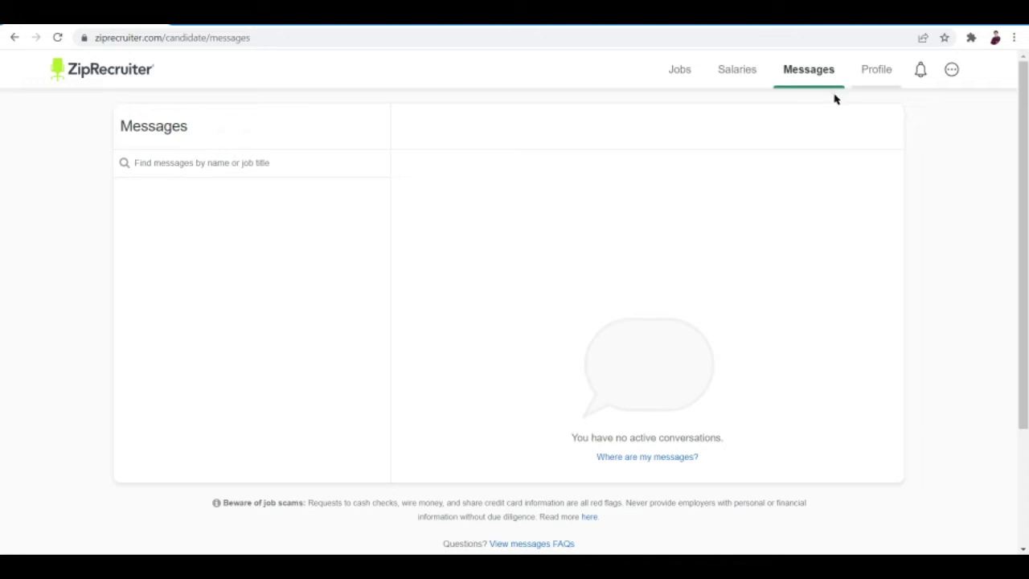
Leave the empty Messages inbox and go to the Profile page
left_click(861, 73)
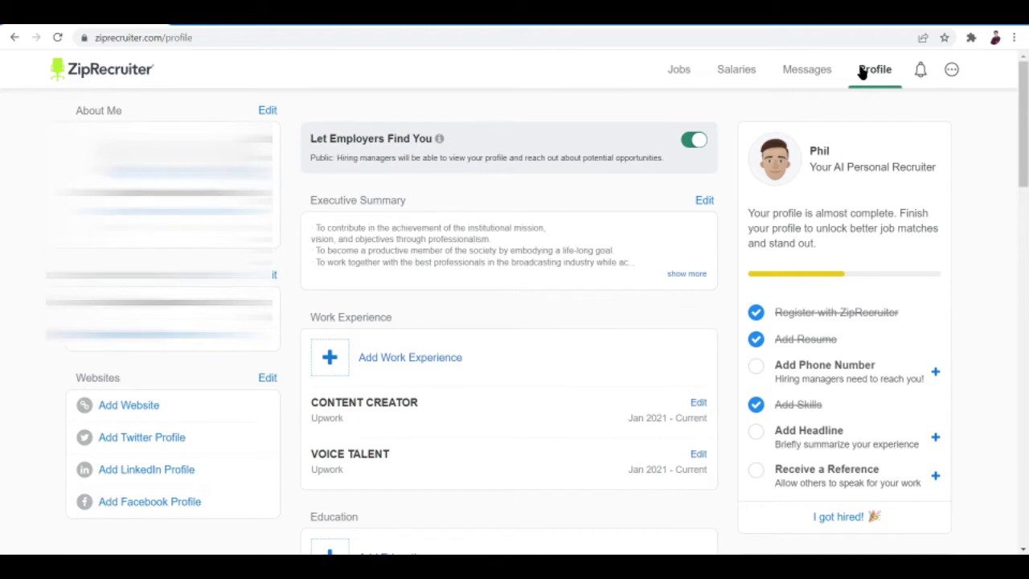
Review the profile's executive summary, work experience and checklist, then return to Suggested Jobs
scroll(360, 350, "down", 2)
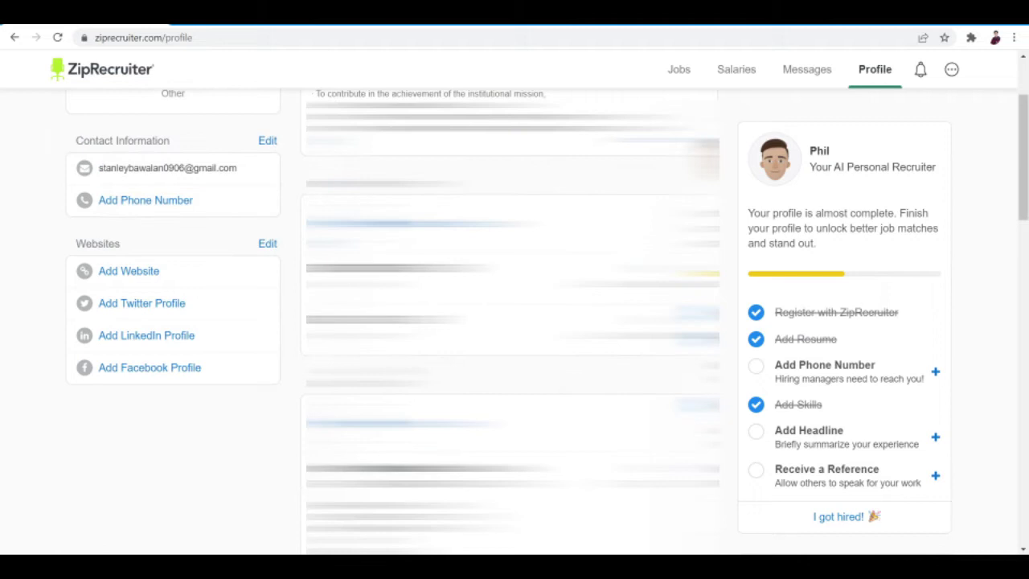
scroll(361, 350, "down", 4)
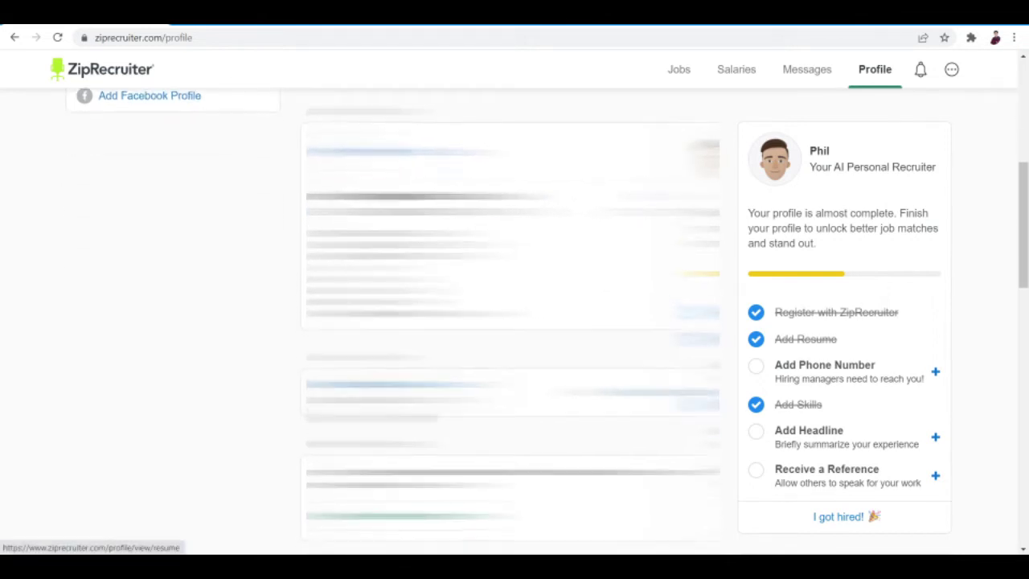
scroll(514, 321, "down", 8)
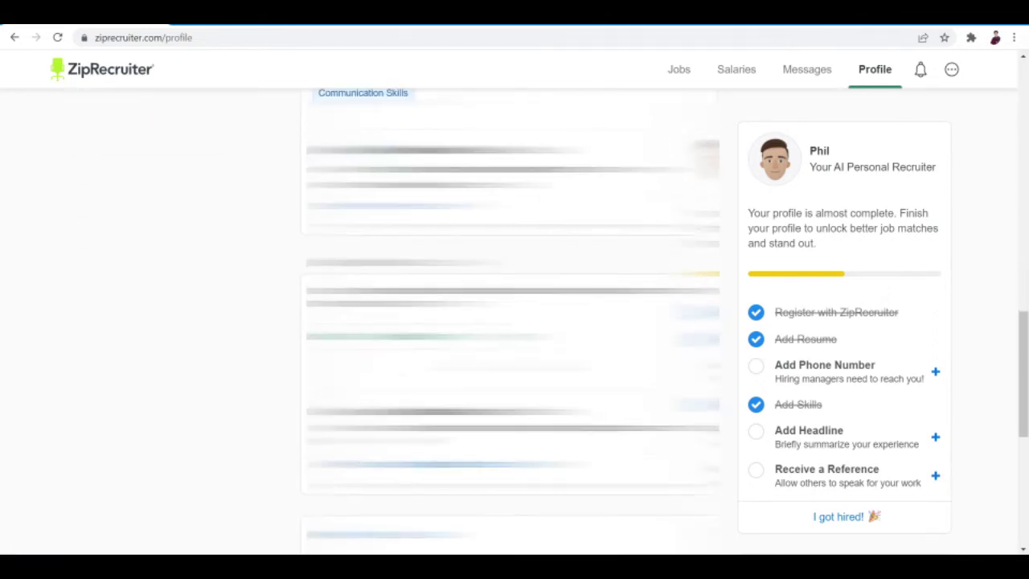
scroll(423, 281, "down", 3)
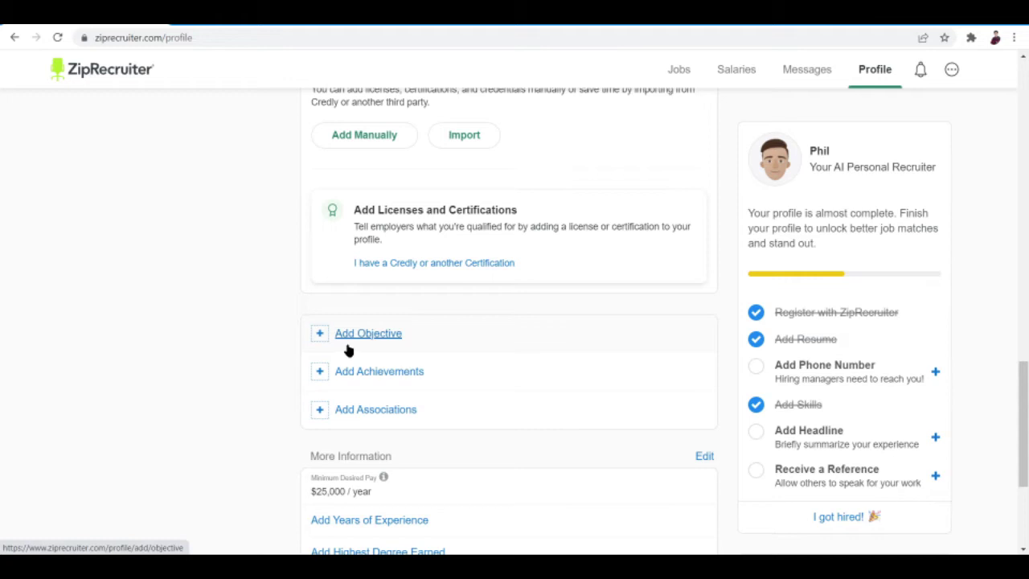
scroll(321, 437, "down", 3)
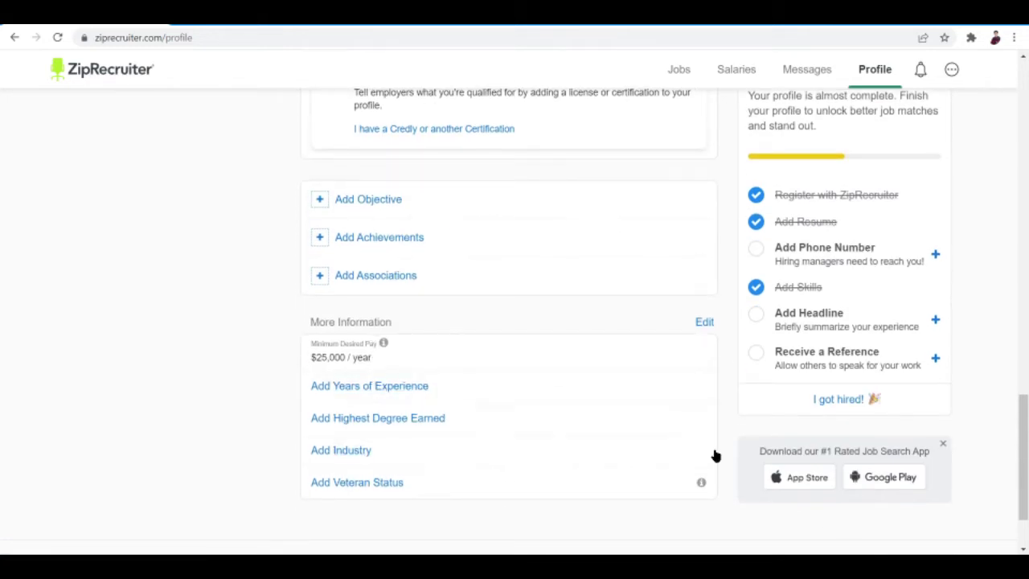
scroll(356, 382, "up", 4)
scroll(409, 367, "down", 4)
scroll(482, 358, "up", 2)
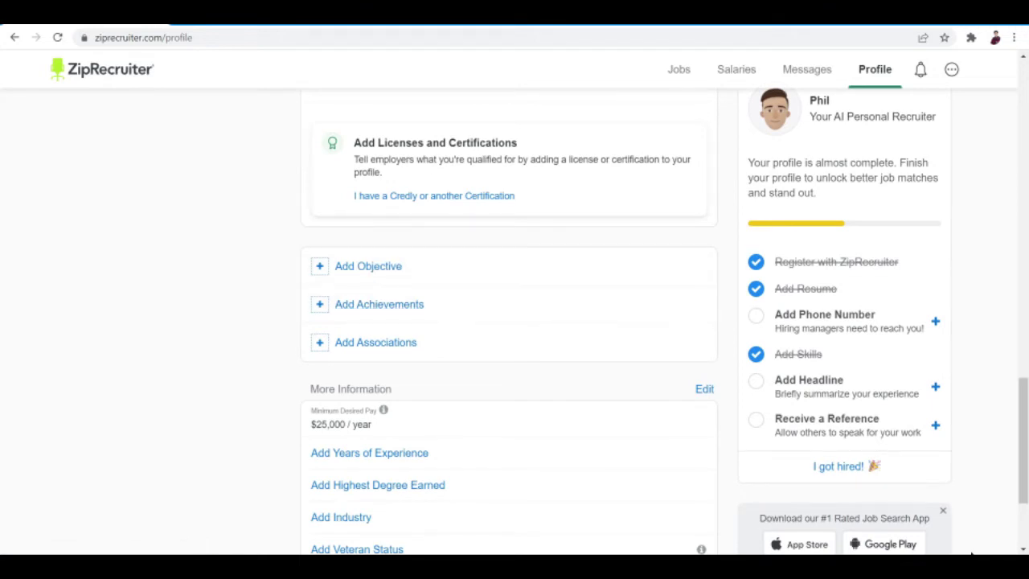
left_click_drag(1023, 462, 1023, 420)
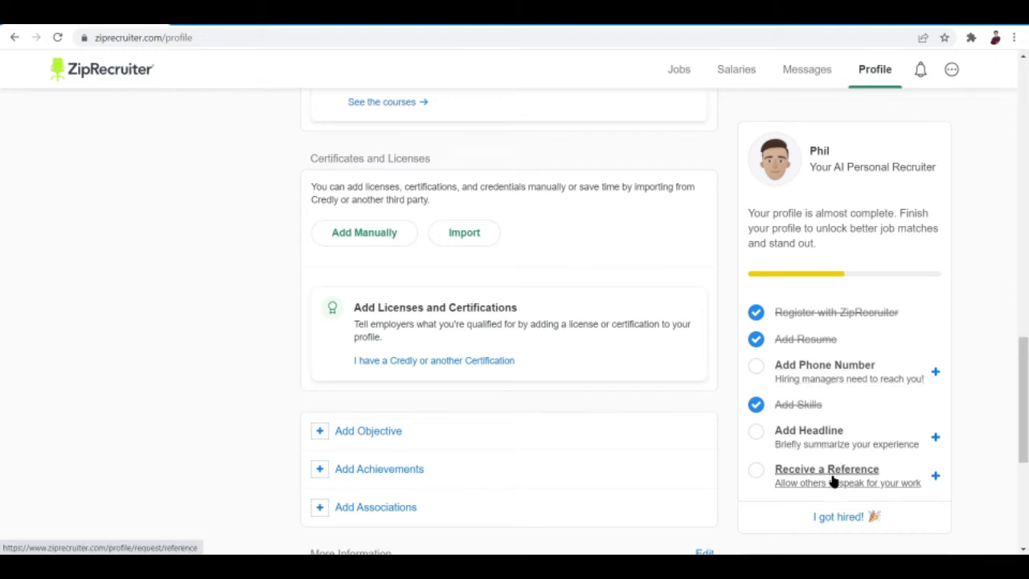
scroll(1009, 405, "up", 15)
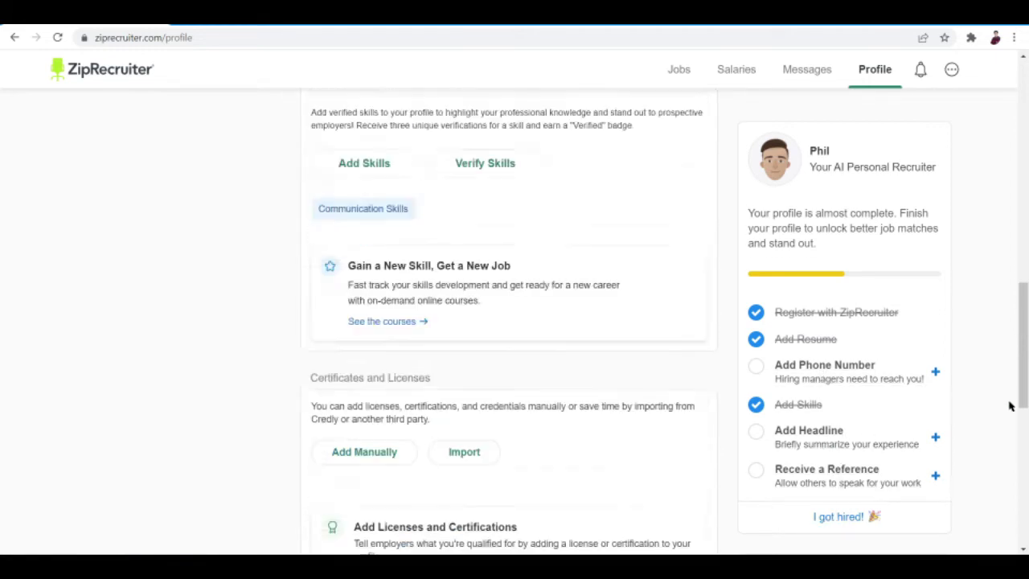
left_click(673, 73)
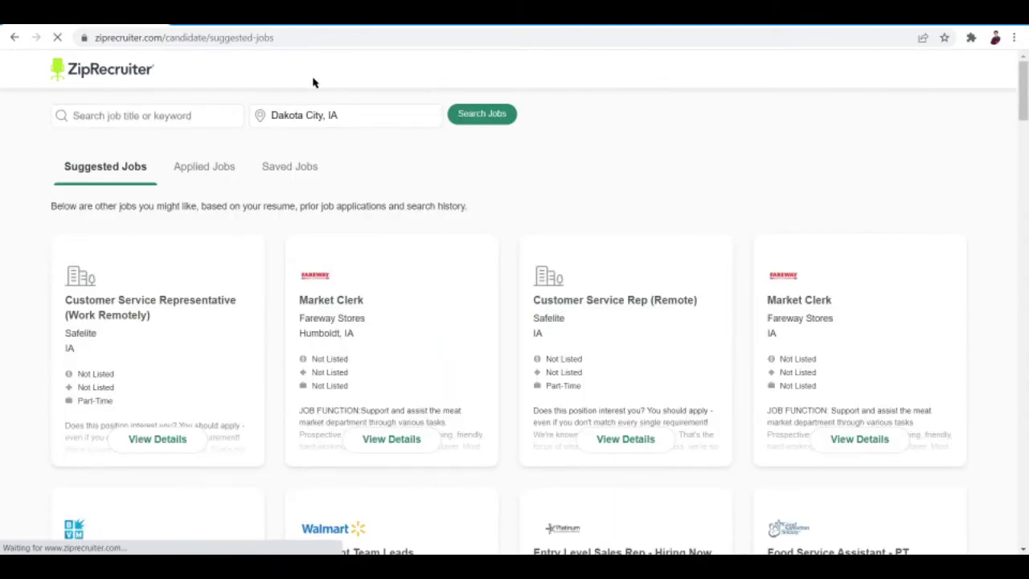
Search for 'virtual assistant' jobs in Dakota City, IA and skim the results
left_click(167, 116)
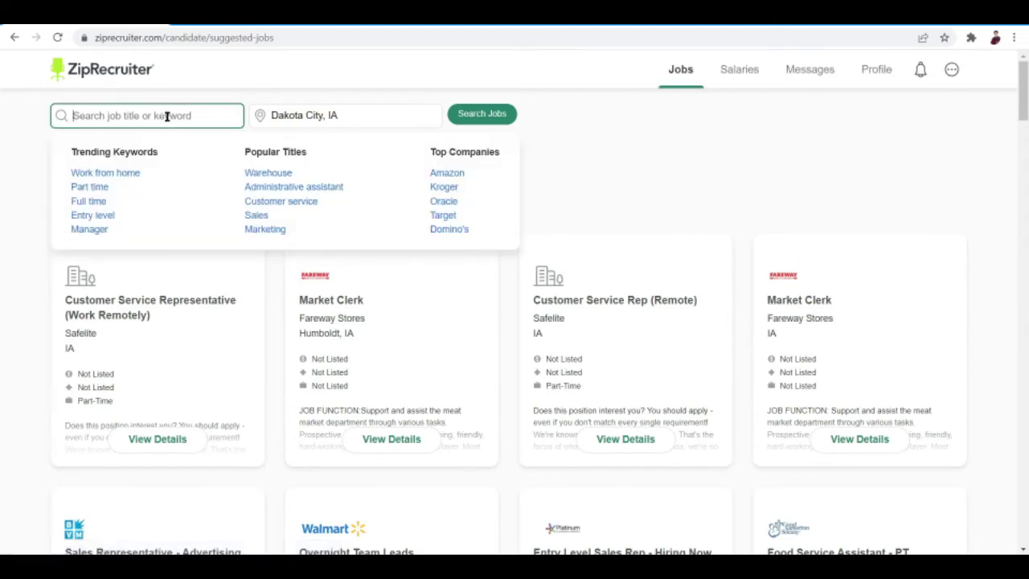
type("virtua")
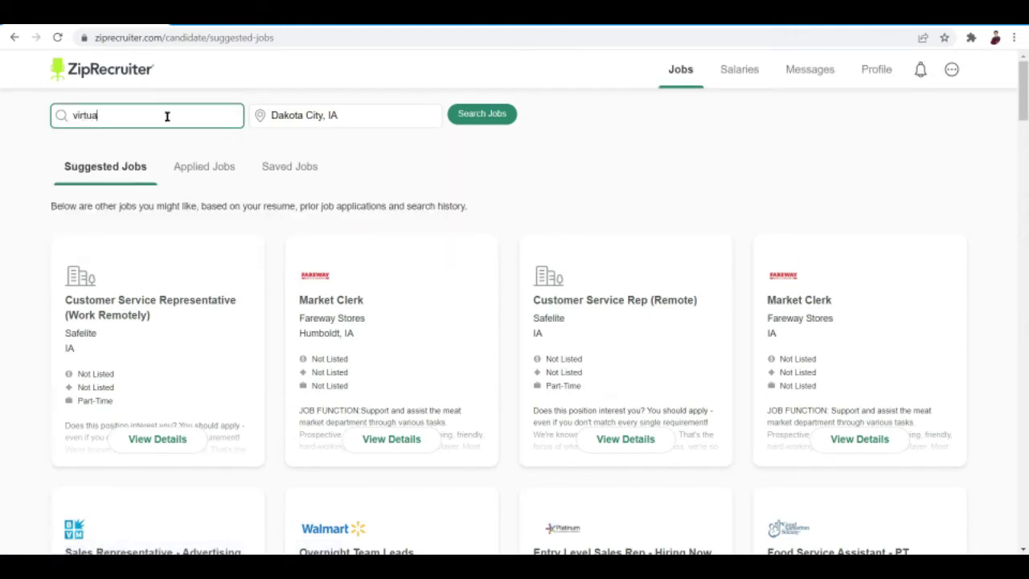
type("l assistant")
key("Return")
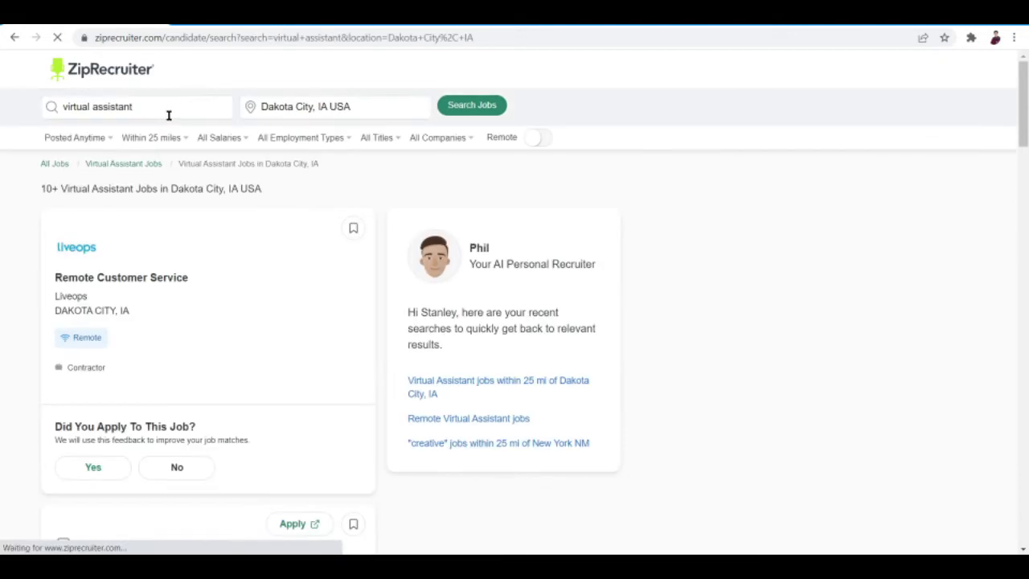
scroll(390, 479, "down", 5)
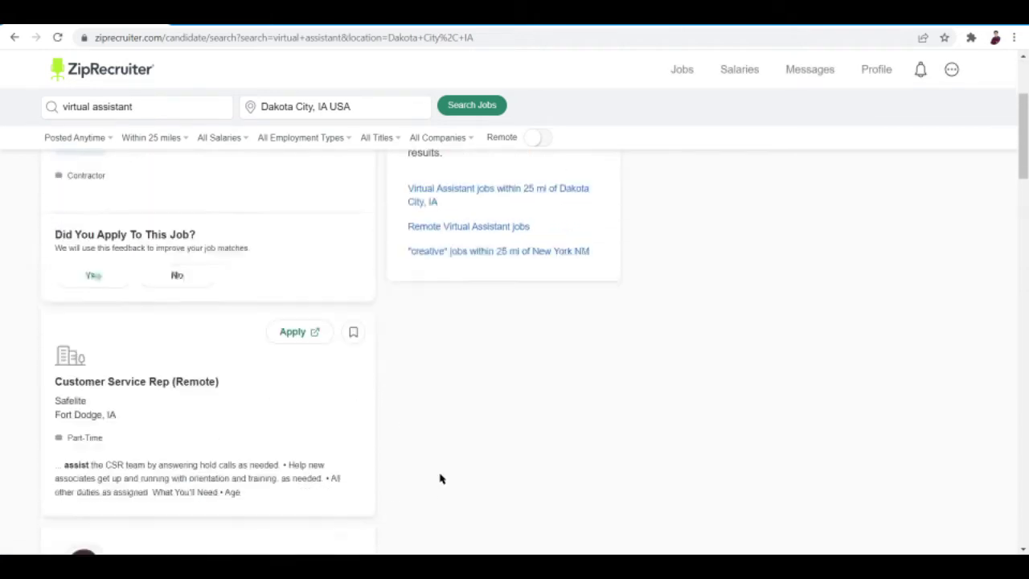
scroll(439, 479, "up", 3)
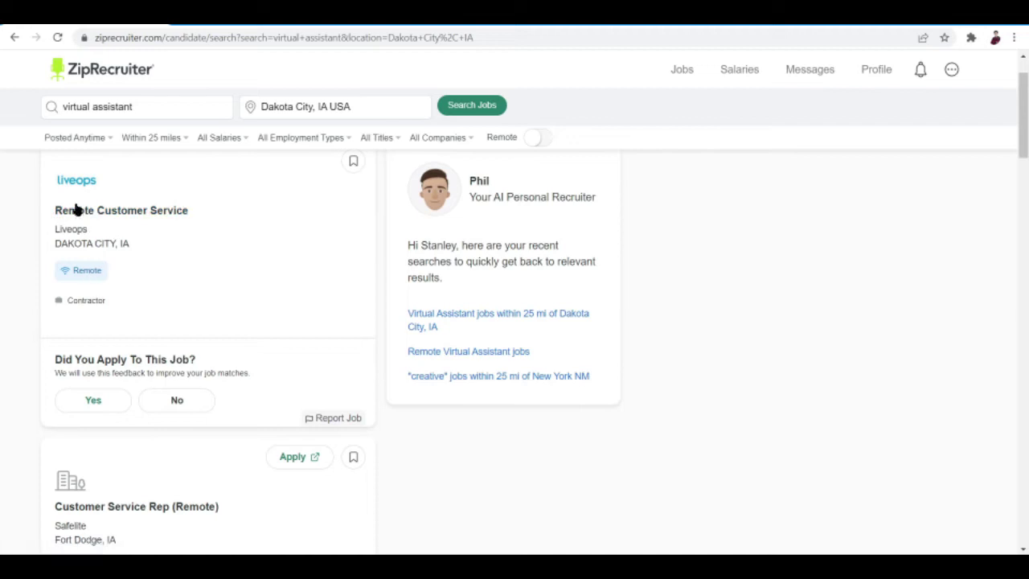
Read through the Remote Customer Service job details from Liveops
left_click(178, 214)
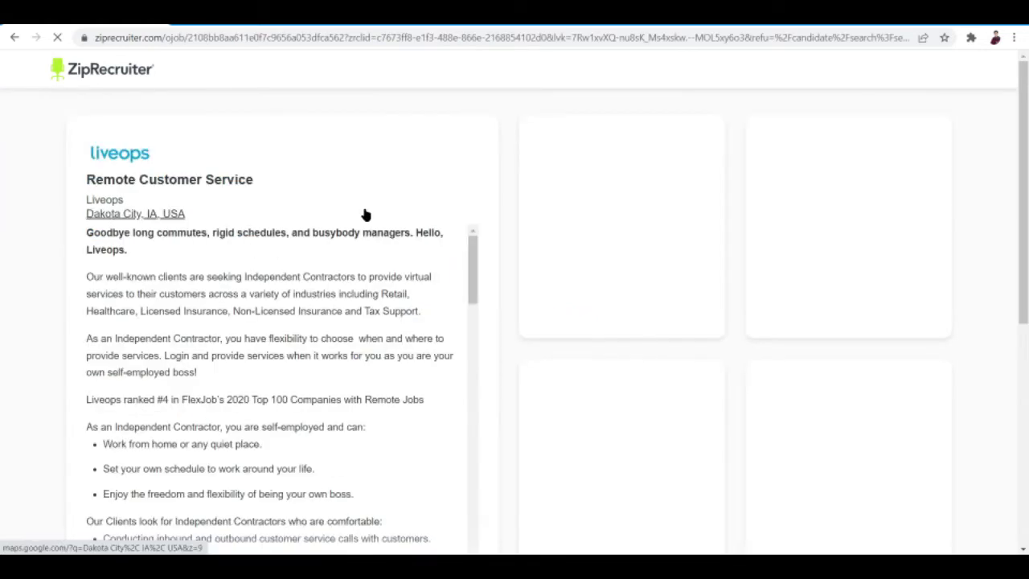
scroll(306, 289, "down", 15)
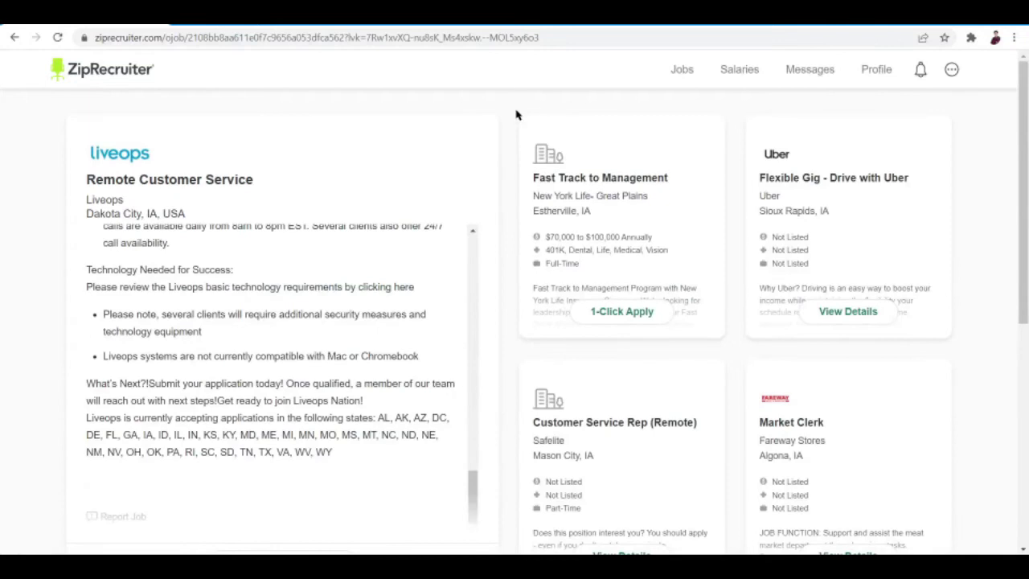
scroll(514, 222, "down", 5)
scroll(342, 263, "up", 2)
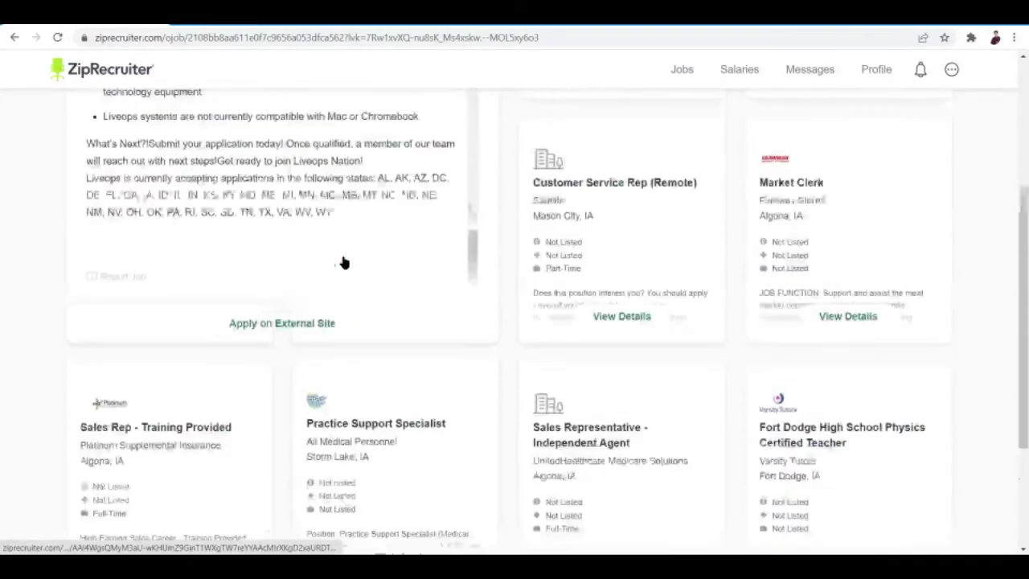
scroll(346, 299, "down", 1)
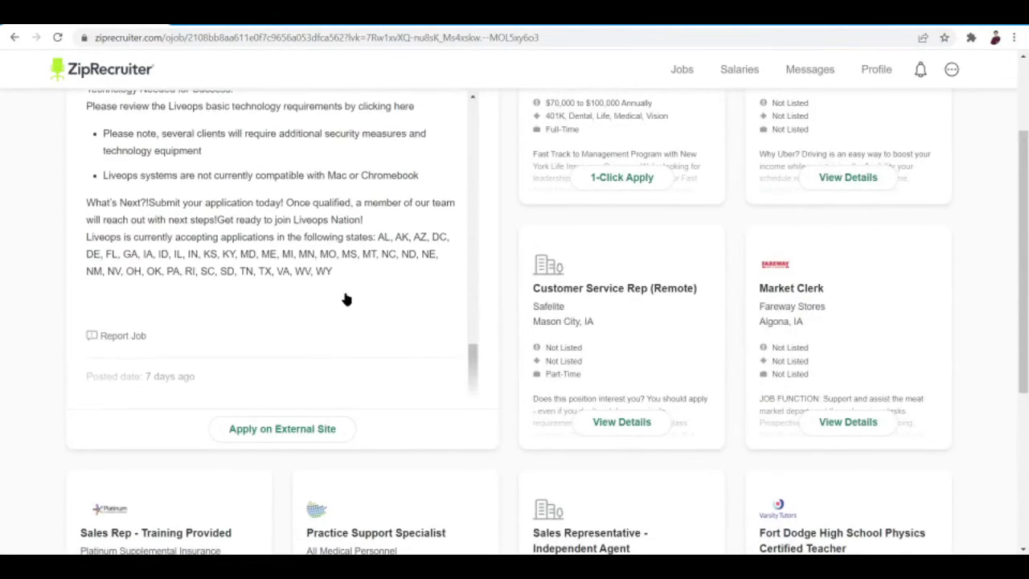
scroll(346, 299, "up", 2)
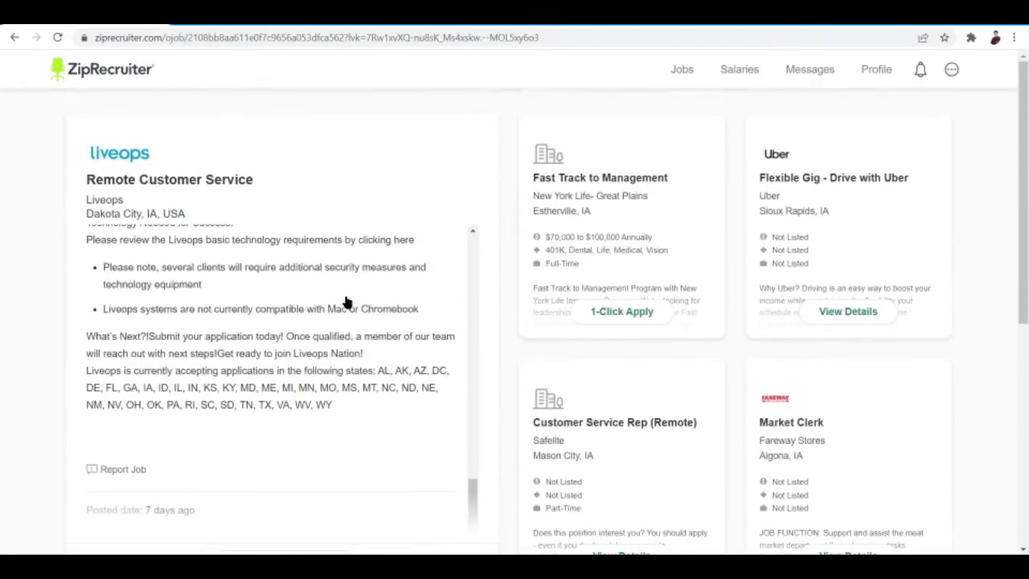
scroll(214, 365, "up", 5)
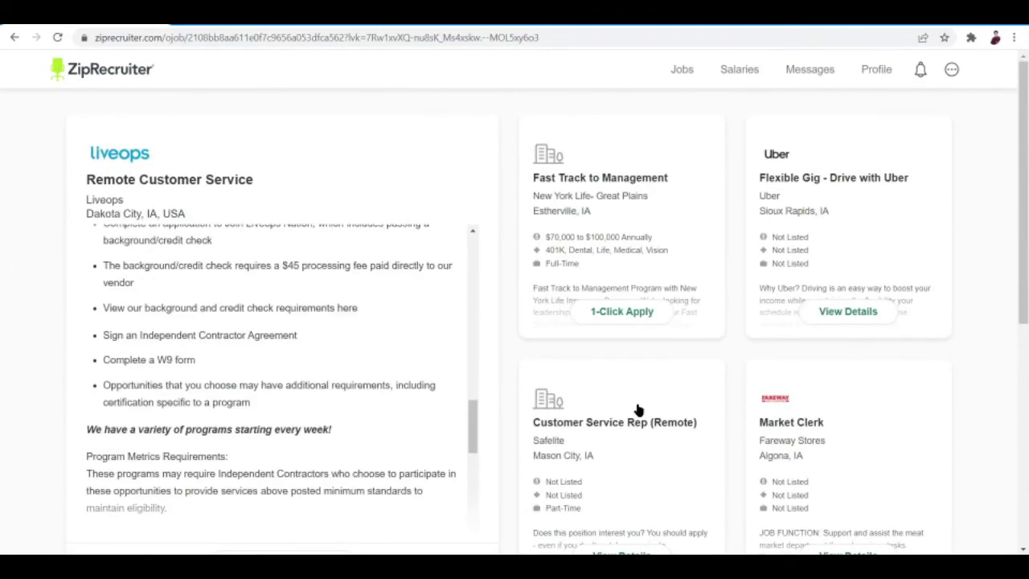
left_click_drag(473, 413, 467, 236)
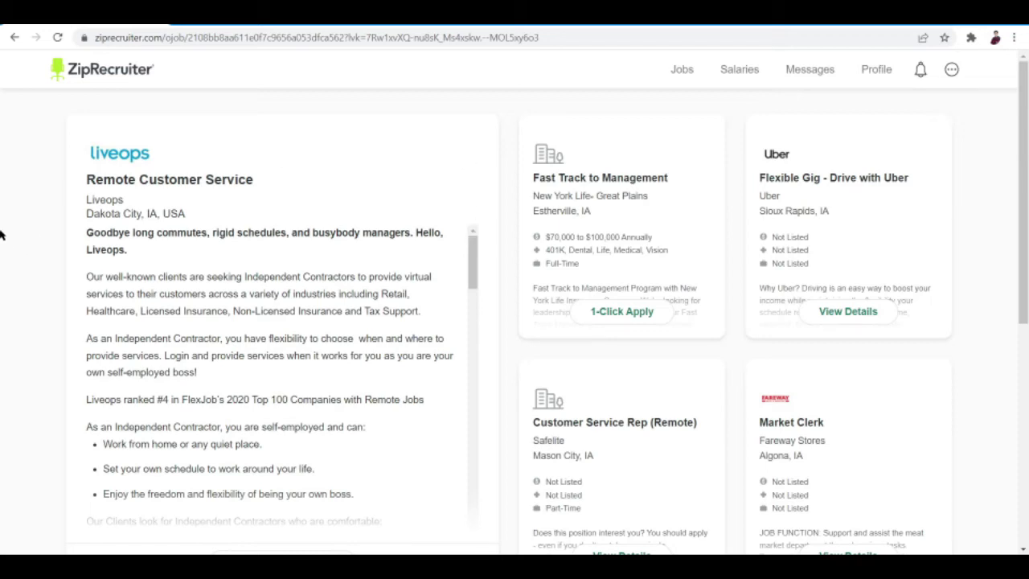
scroll(2, 217, "down", 4)
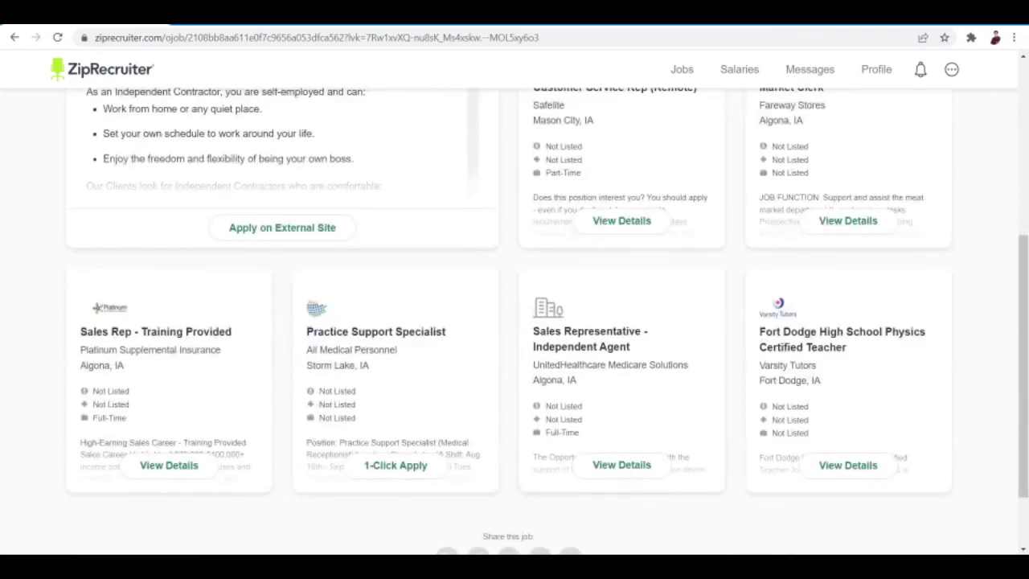
scroll(487, 548, "up", 4)
scroll(528, 142, "down", 3)
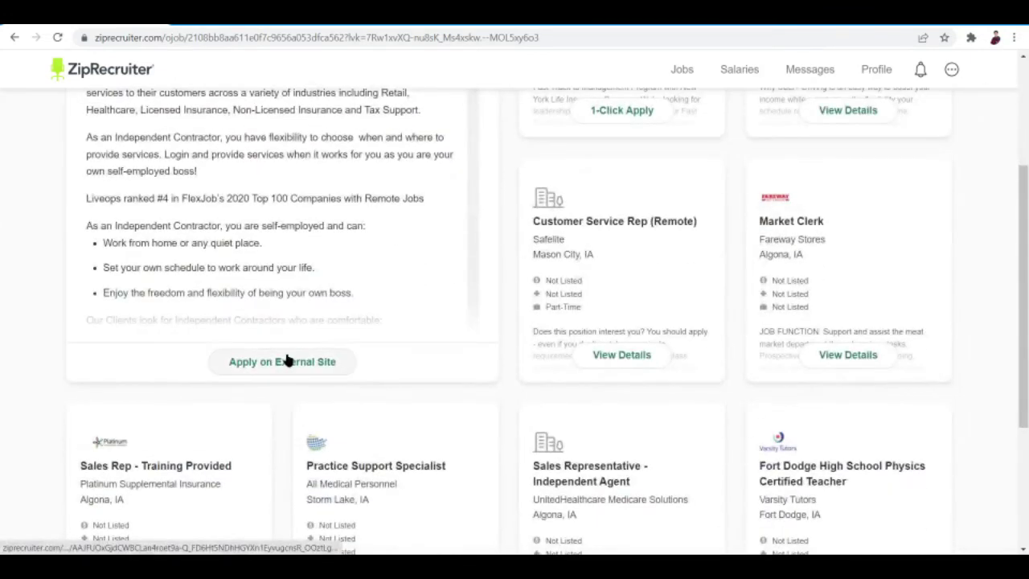
Open the external application link in a new tab, then open Fast Track to Management
right_click(306, 362)
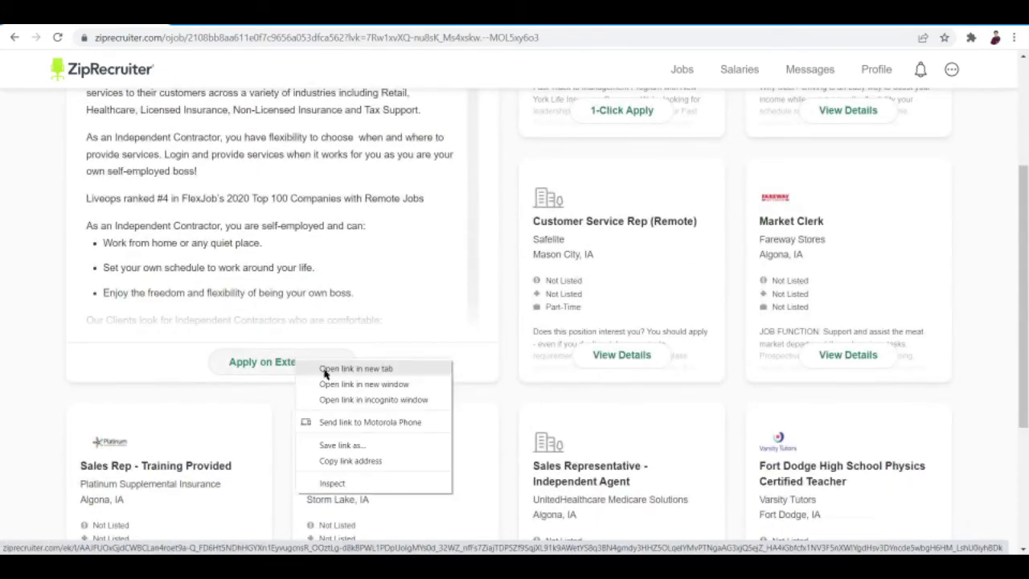
left_click(338, 383)
scroll(212, 229, "up", 3)
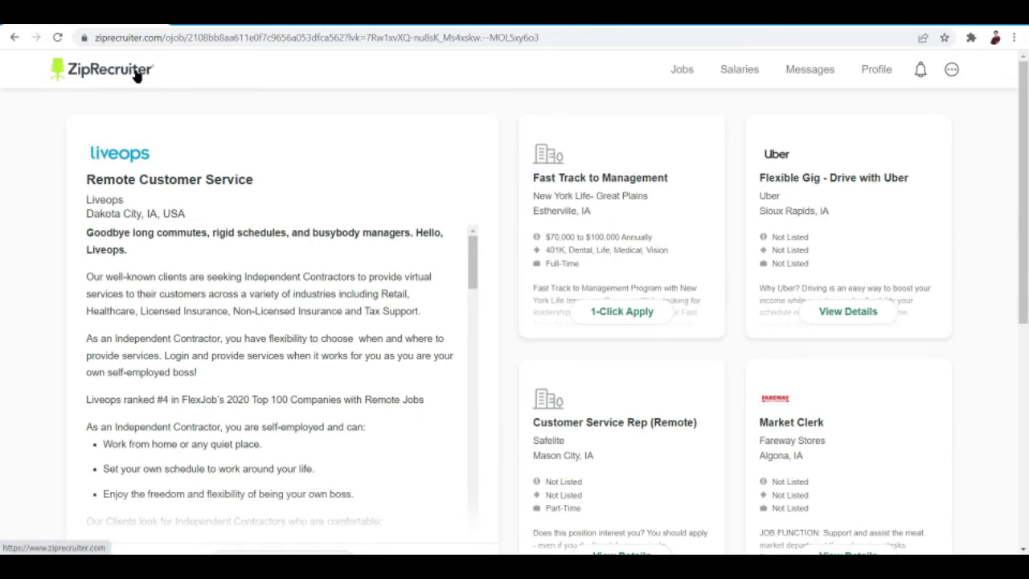
left_click(612, 207)
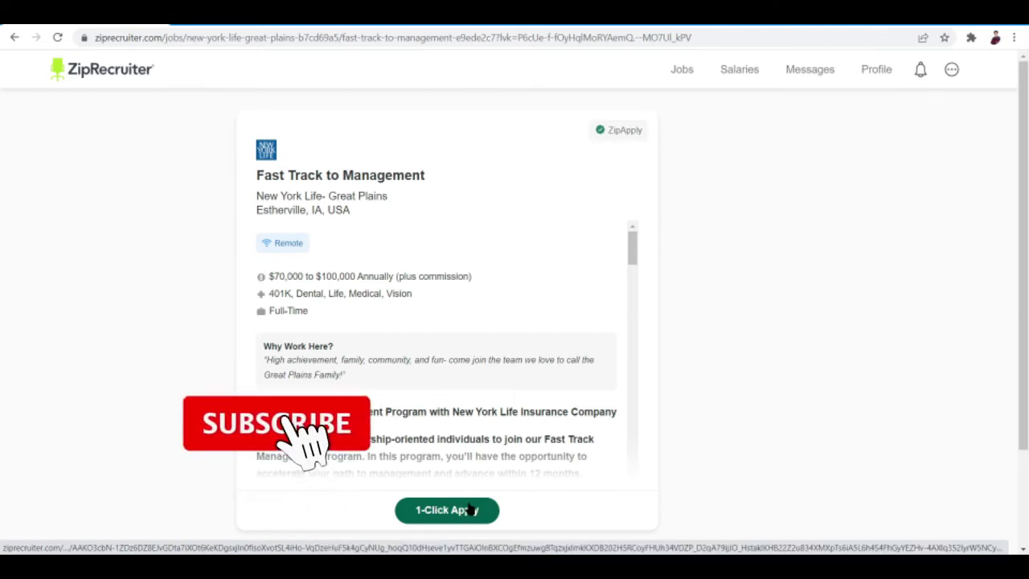
Start 1-Click Apply and answer Yes to living within 200 miles of Sioux Falls
left_click(471, 508)
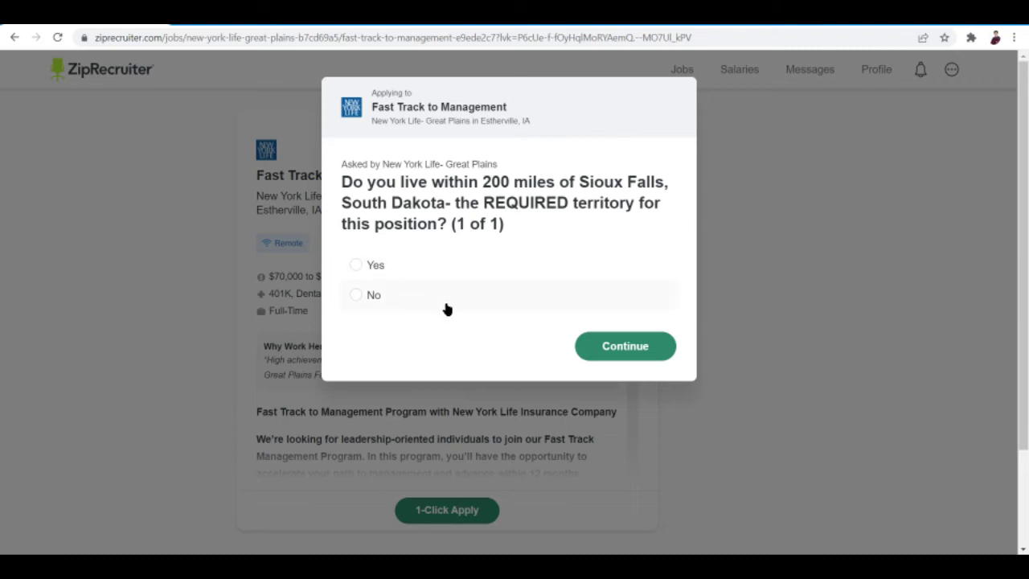
left_click(356, 264)
left_click(645, 353)
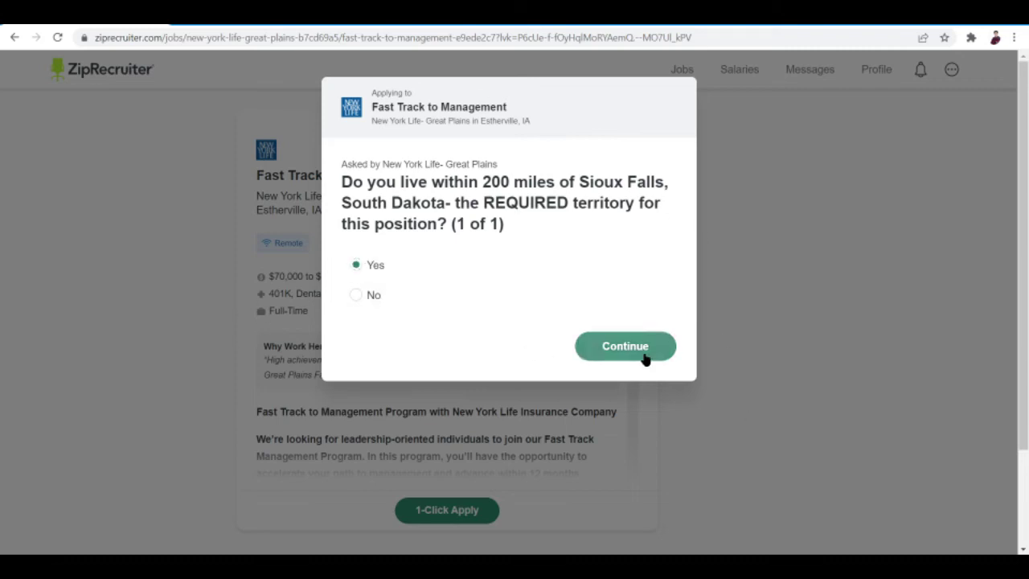
Set the account password using the browser's suggested password
left_click(483, 393)
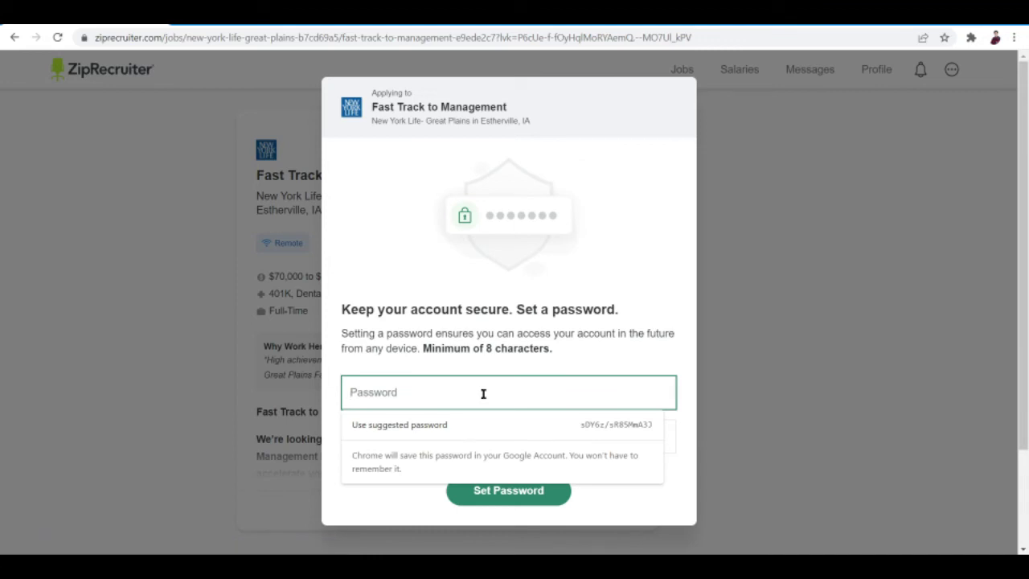
left_click(482, 423)
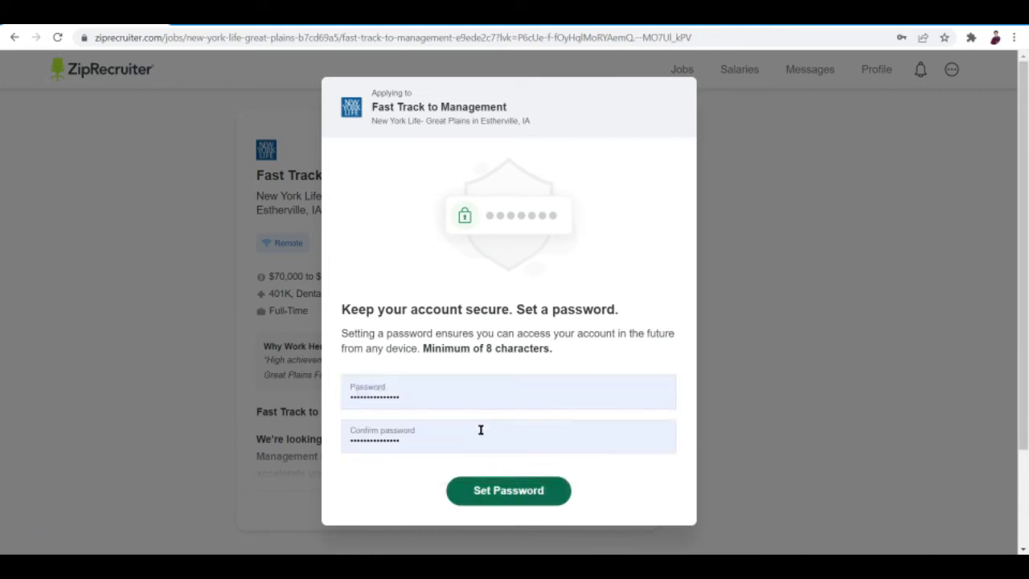
left_click(508, 487)
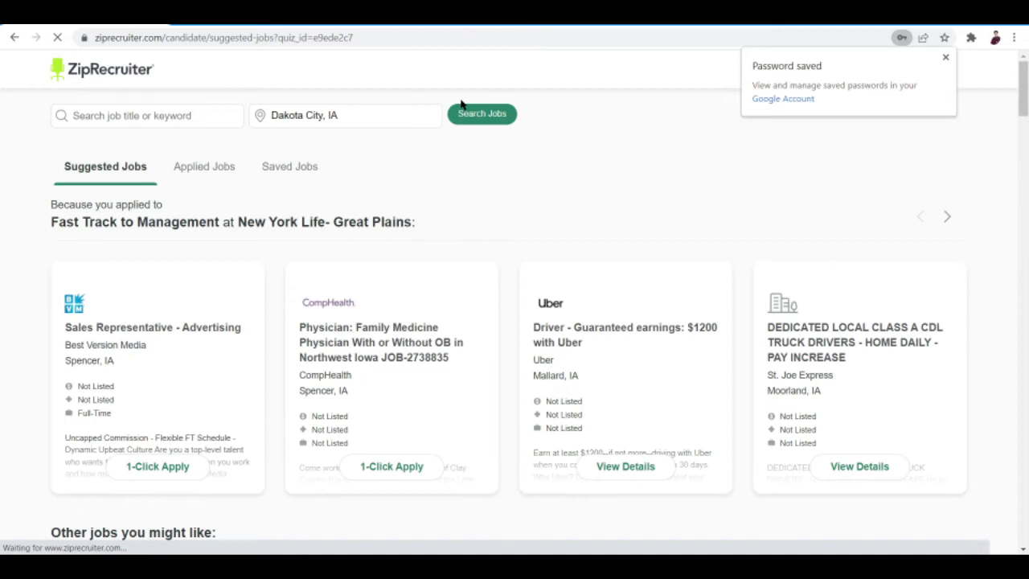
Search for 'coding' jobs in Dakota City, IA
scroll(450, 454, "down", 2)
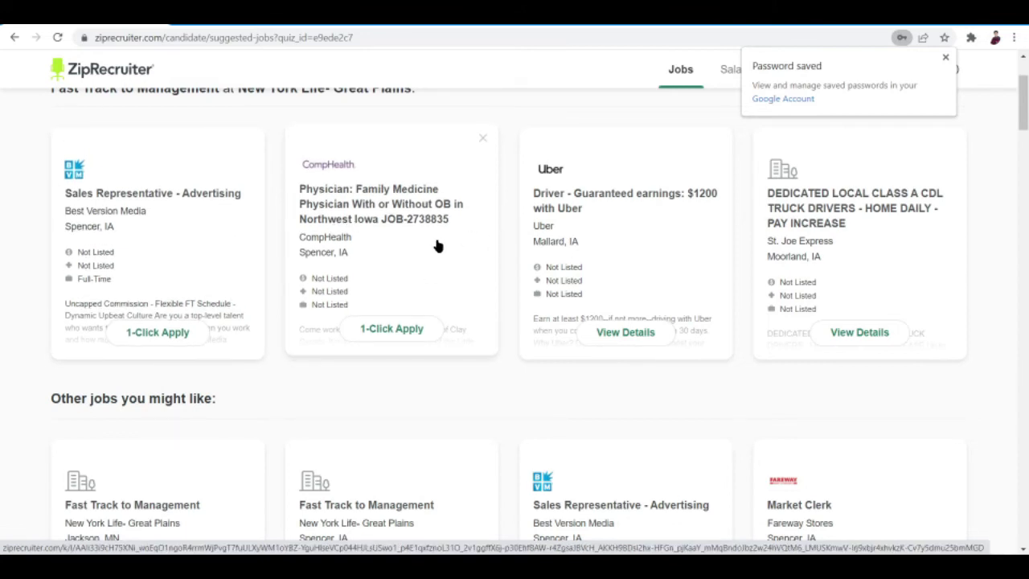
scroll(438, 246, "up", 2)
left_click(145, 113)
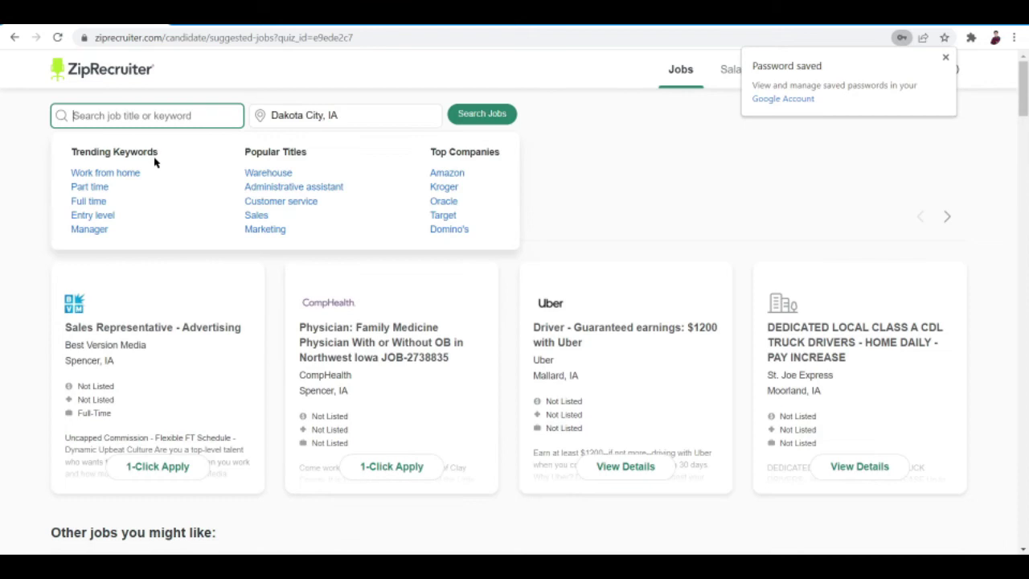
type("coding")
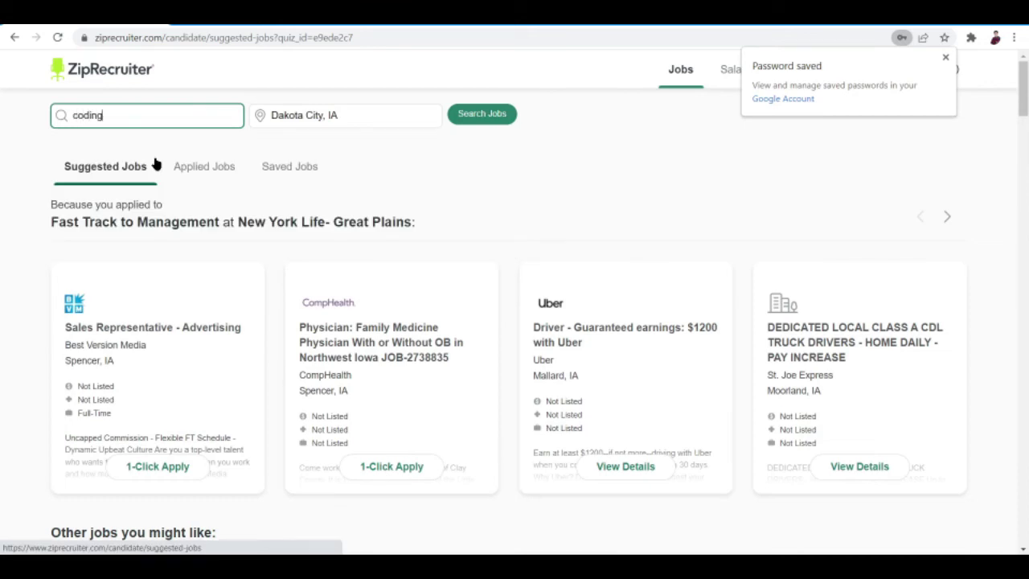
key("Return")
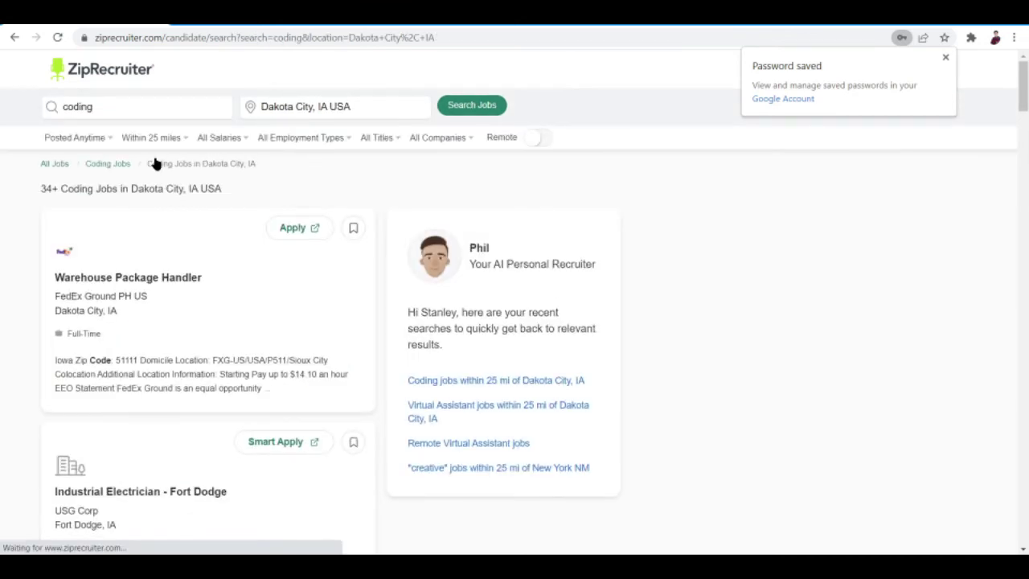
mouse_move(1023, 84)
left_mouse_down()
mouse_move(1022, 516)
mouse_move(1022, 84)
left_mouse_up()
Replace the keyword with the 'affiliate marketing manager' suggestion
left_click_drag(93, 106, 2, 104)
key("BackSpace")
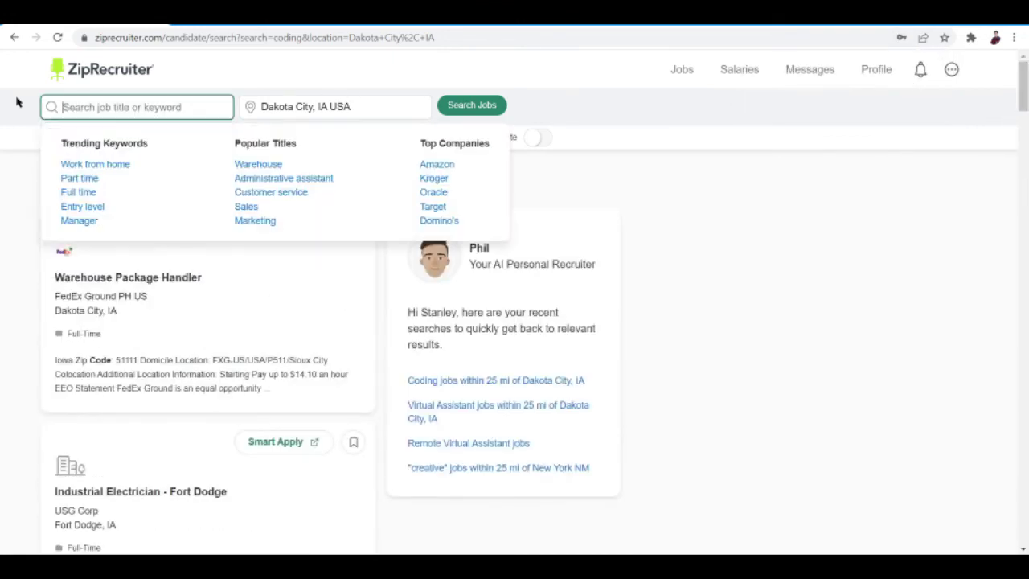
type("affiliate mar")
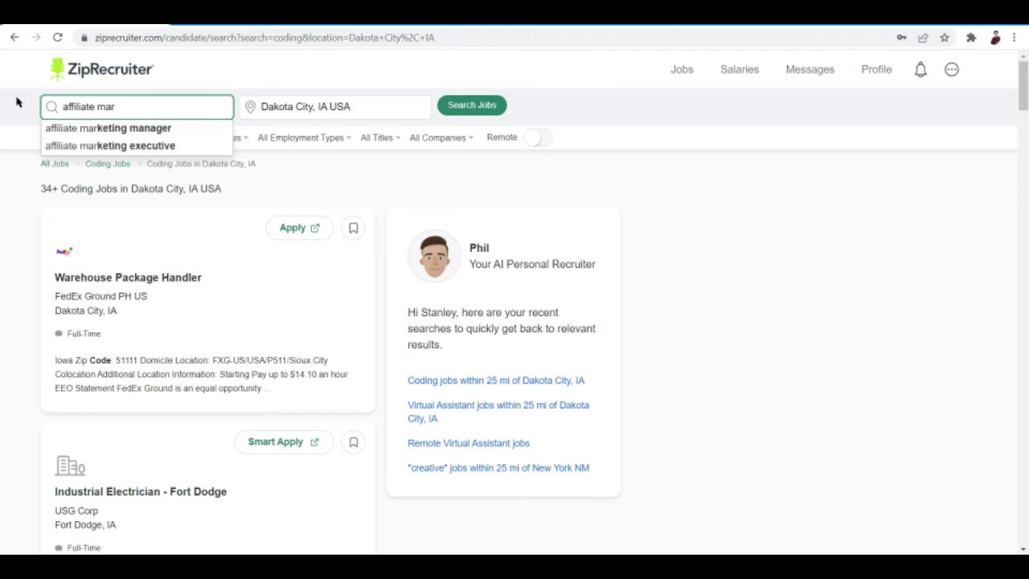
left_click(129, 129)
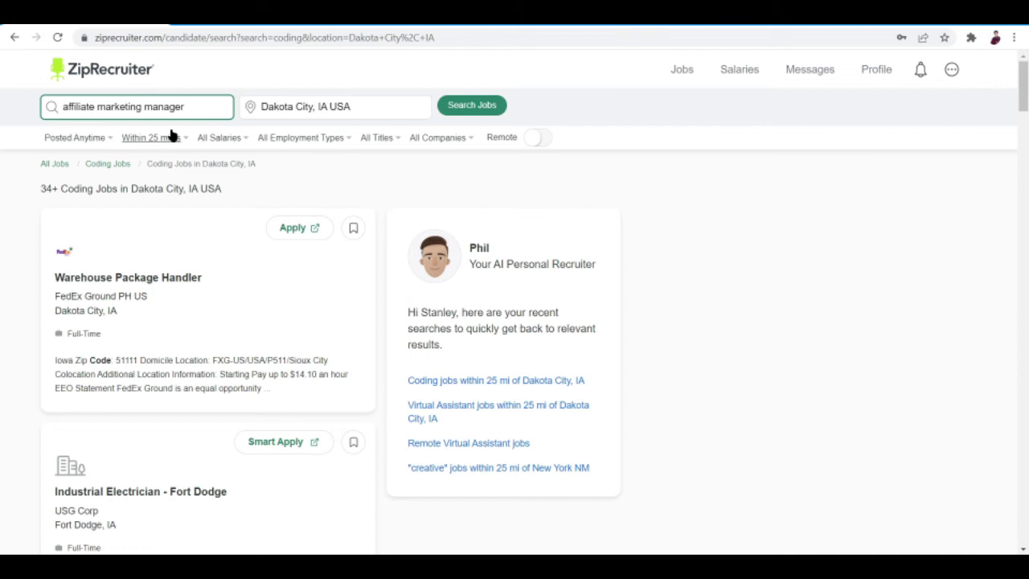
Run the affiliate marketing manager search and scroll through the results
left_click(476, 106)
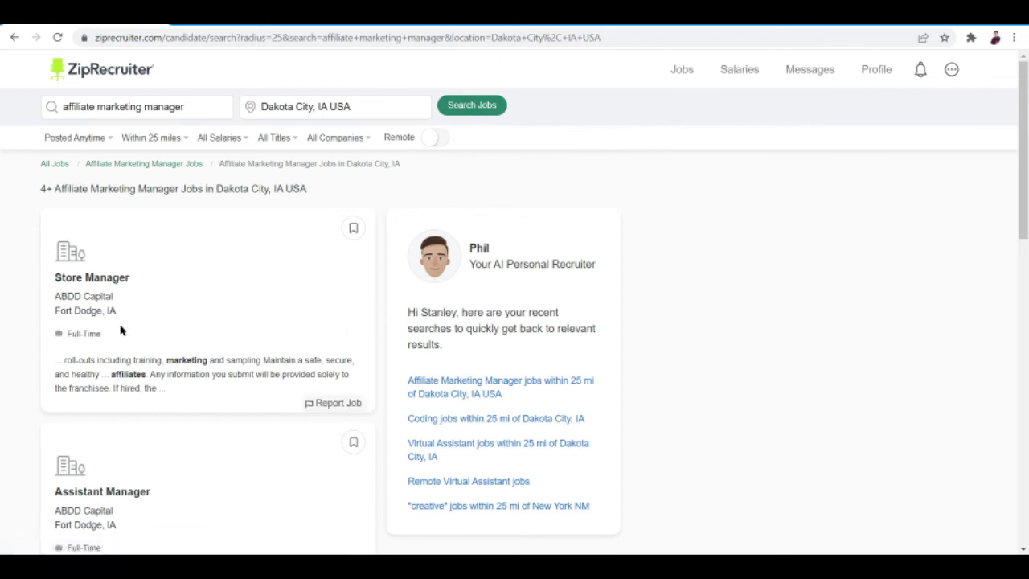
scroll(210, 396, "down", 5)
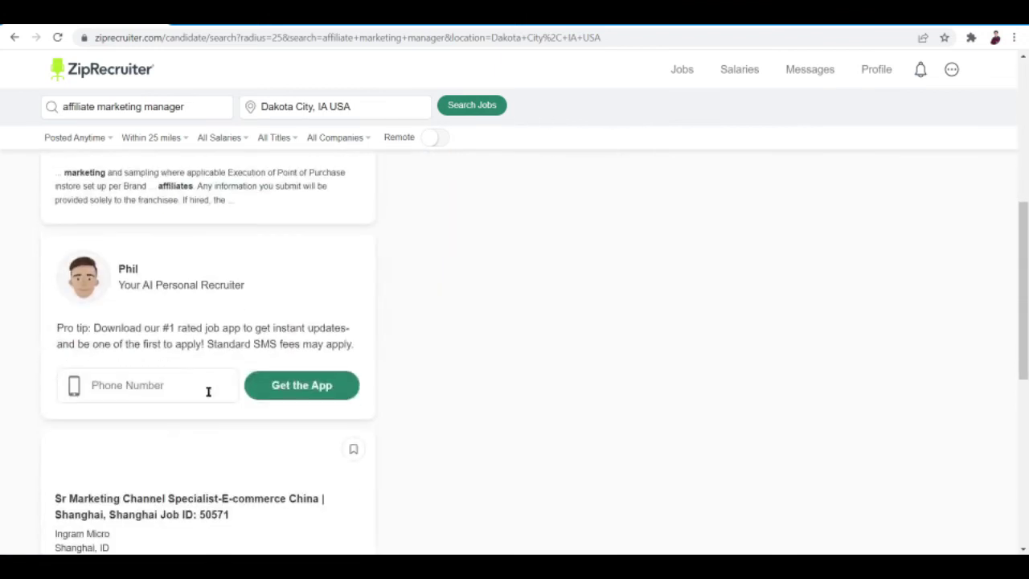
scroll(348, 480, "up", 1)
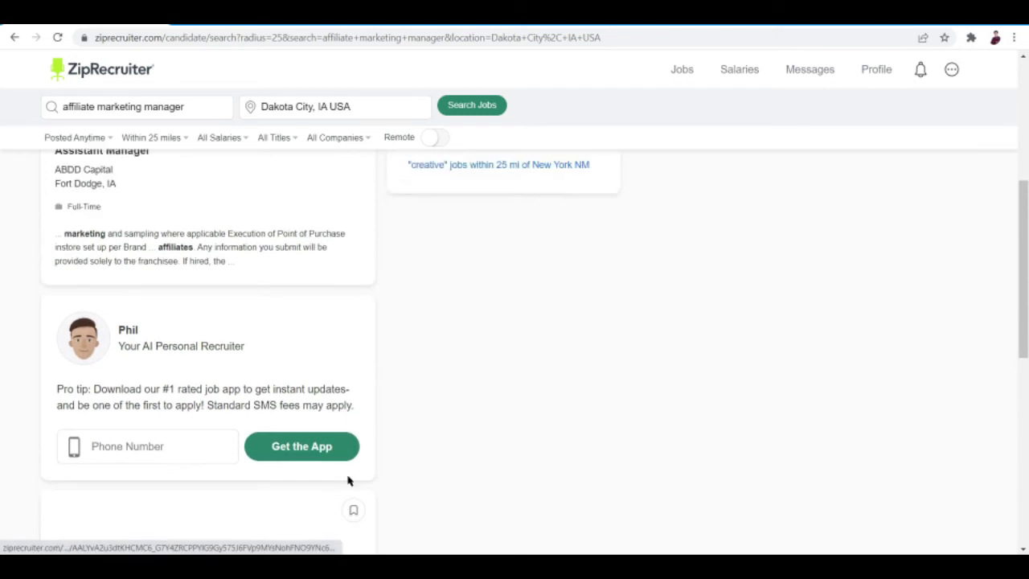
scroll(348, 480, "up", 2)
scroll(348, 481, "down", 5)
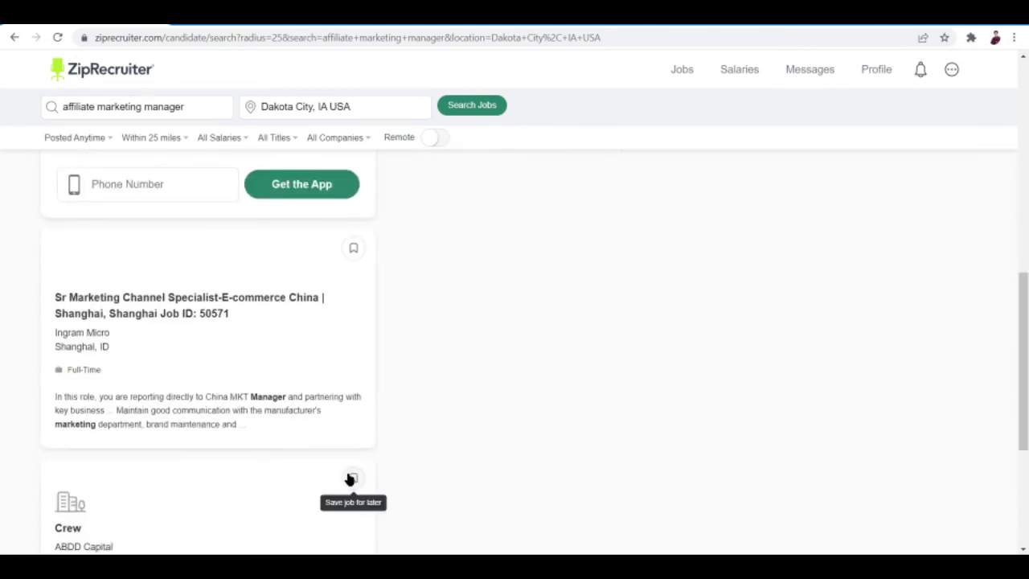
scroll(351, 480, "down", 3)
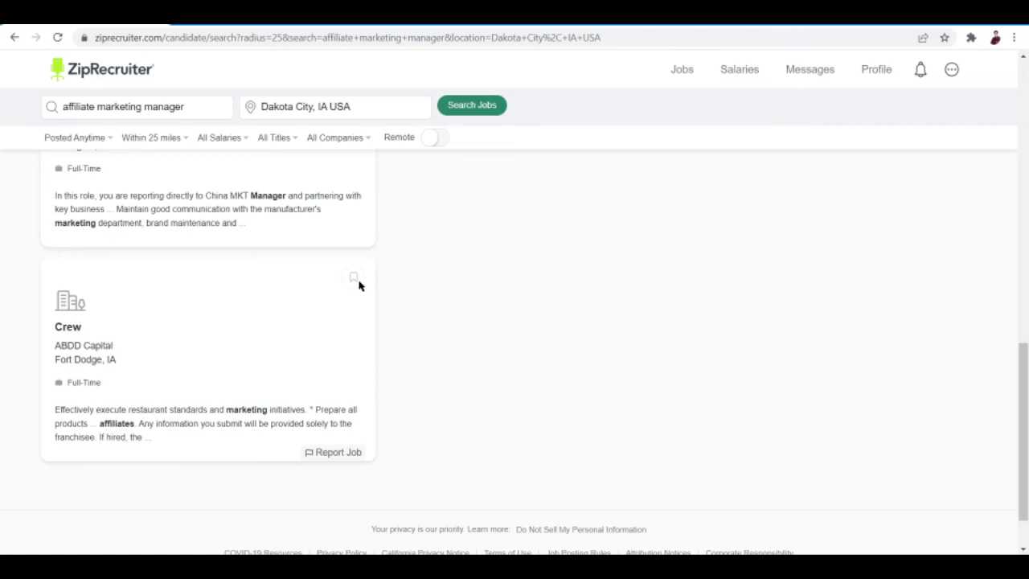
Bookmark the Crew job and return to the top of the results
left_click(353, 278)
scroll(397, 274, "up", 8)
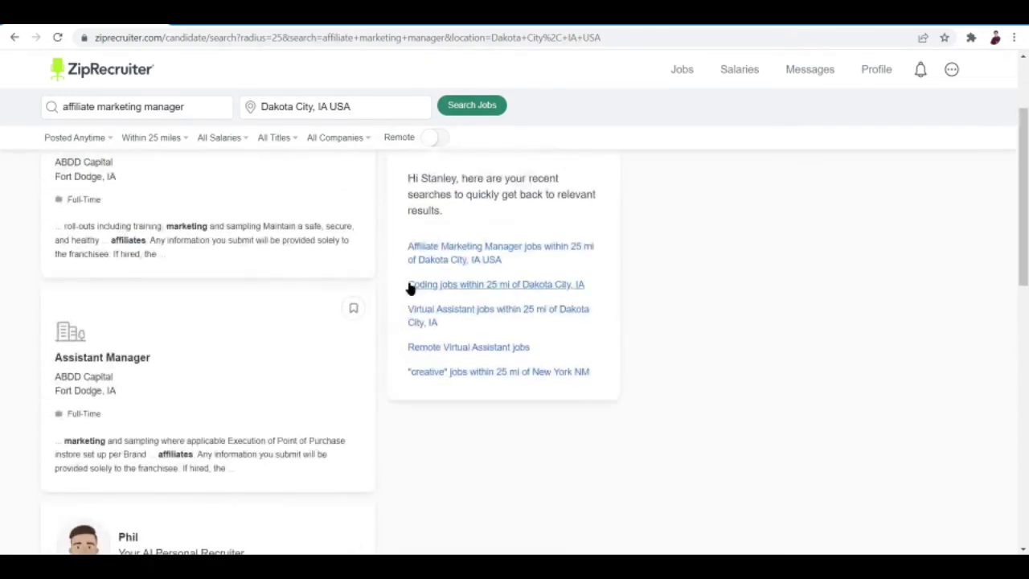
scroll(409, 287, "up", 2)
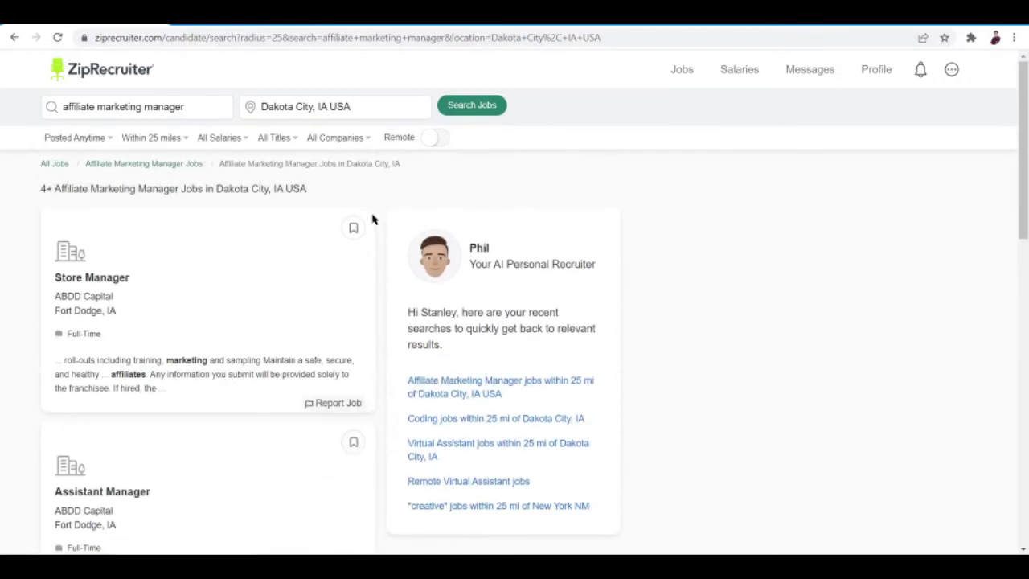
Bookmark ABDD Capital's Store Manager job in Fort Dodge, IA and browse the remaining results
left_click(353, 228)
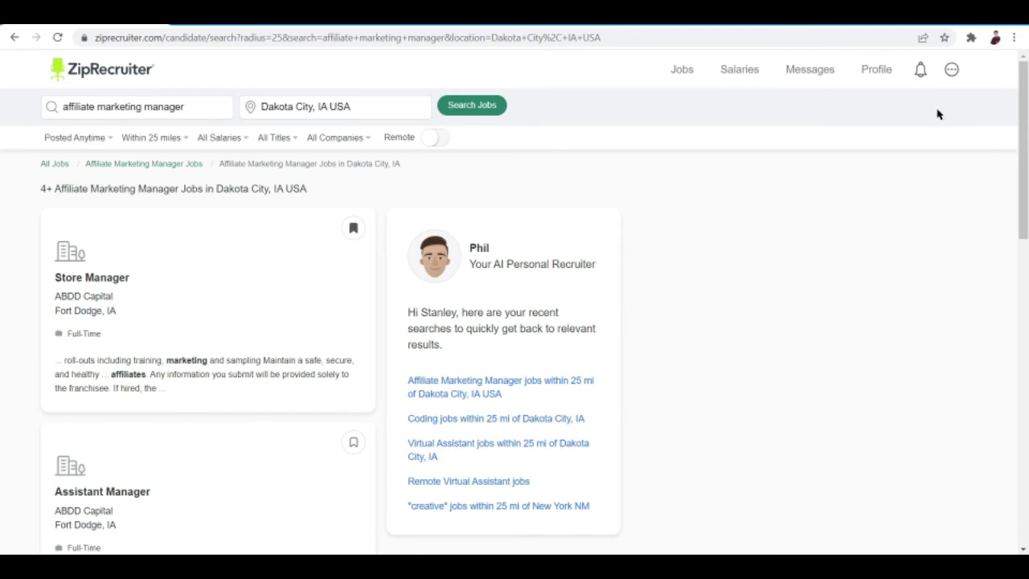
scroll(916, 147, "down", 3)
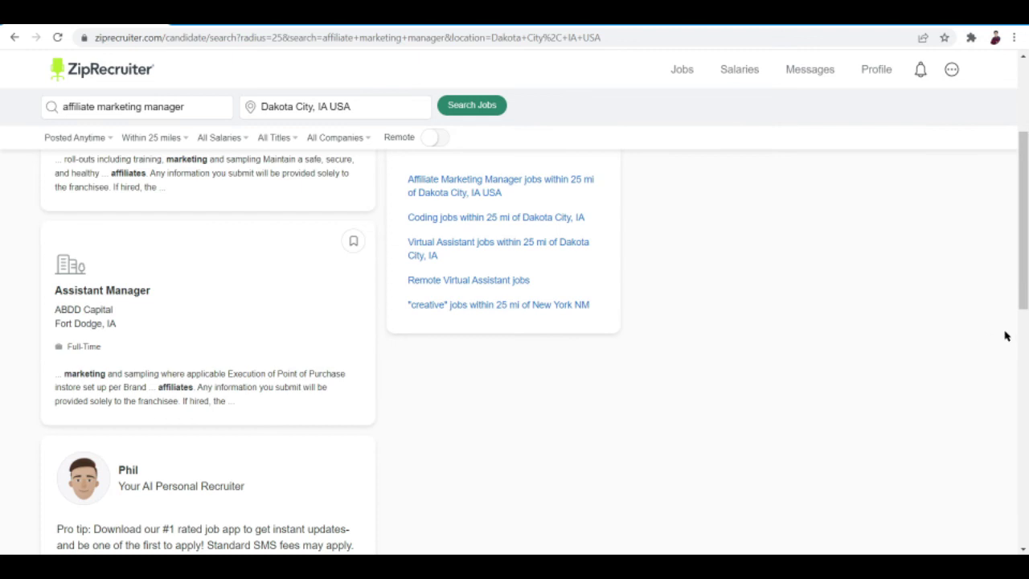
scroll(1022, 225, "up", 3)
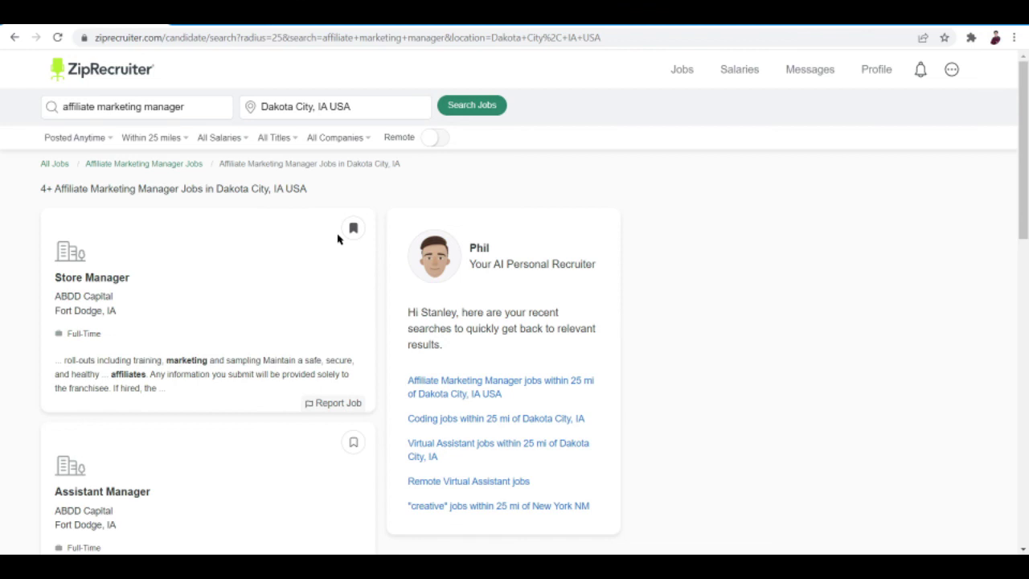
scroll(551, 204, "down", 2)
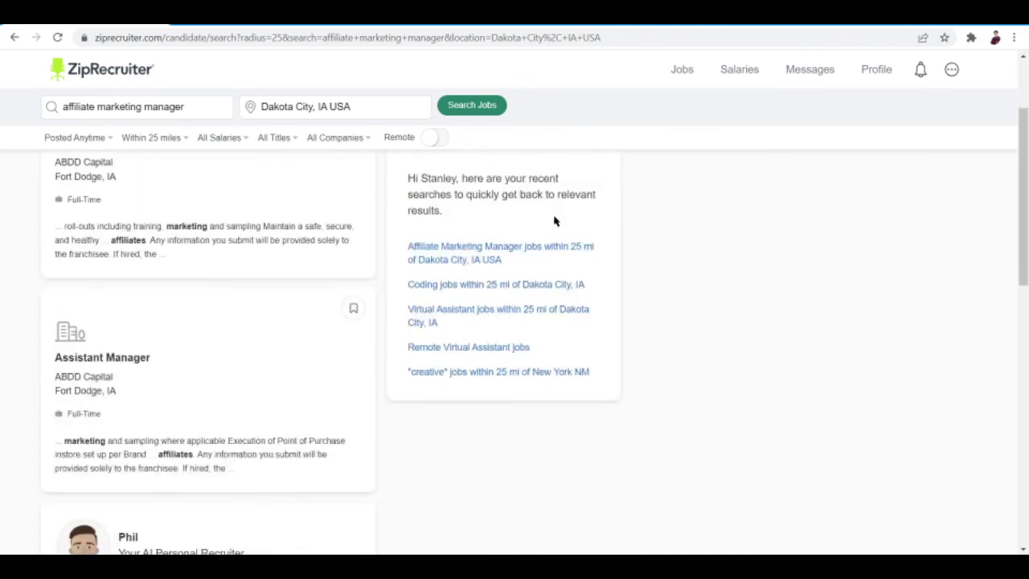
scroll(553, 221, "down", 5)
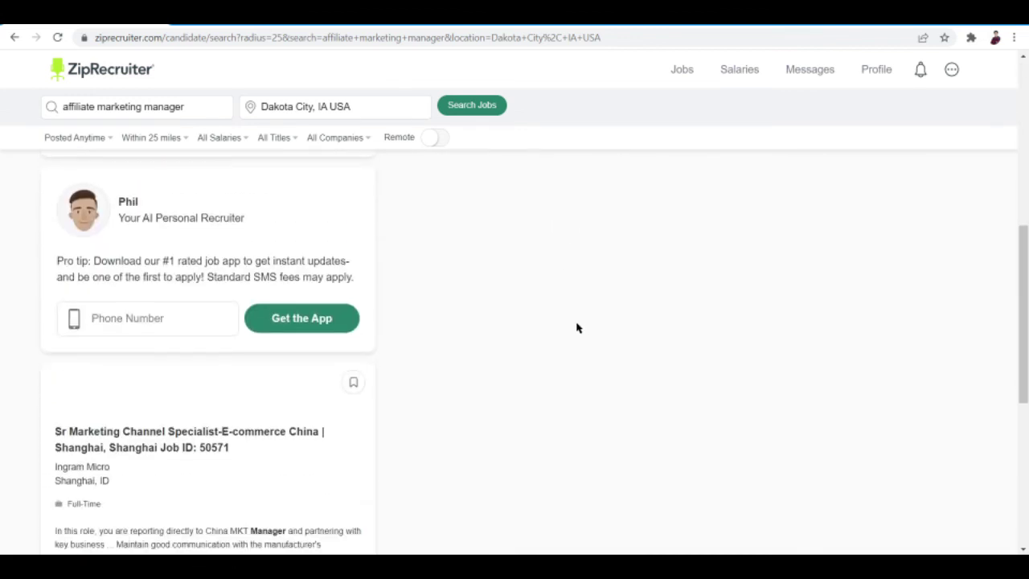
scroll(576, 327, "up", 6)
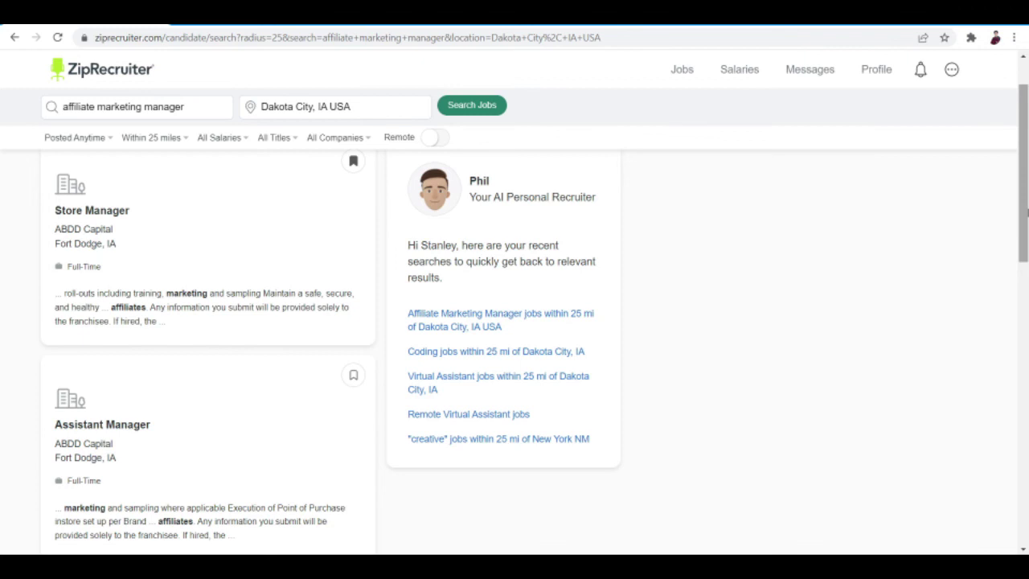
Reopen the recent 'Coding jobs within 25 mi of Dakota City, IA' search
left_click(495, 351)
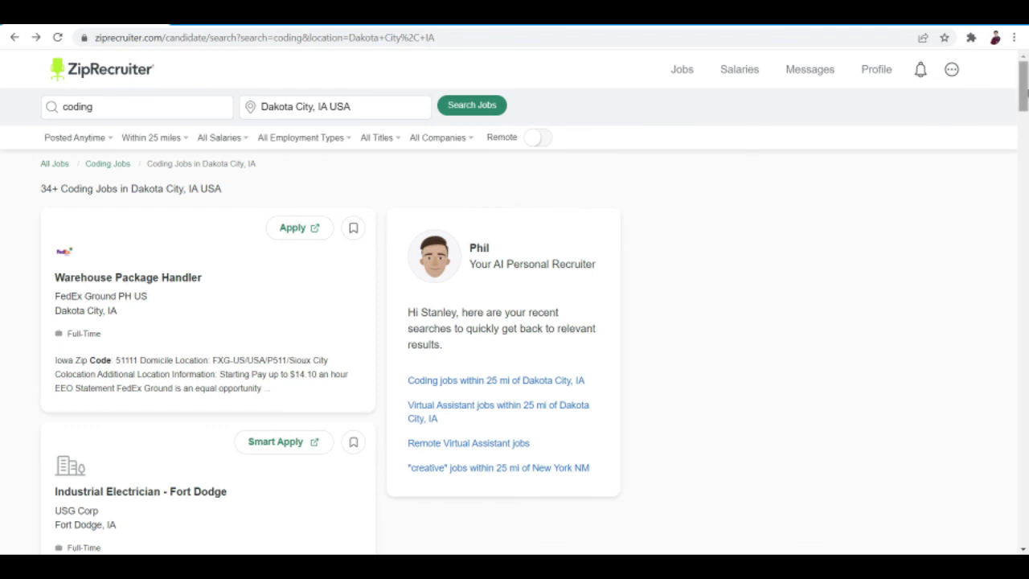
mouse_move(1022, 85)
left_mouse_down()
mouse_move(1022, 175)
mouse_move(1022, 84)
left_mouse_up()
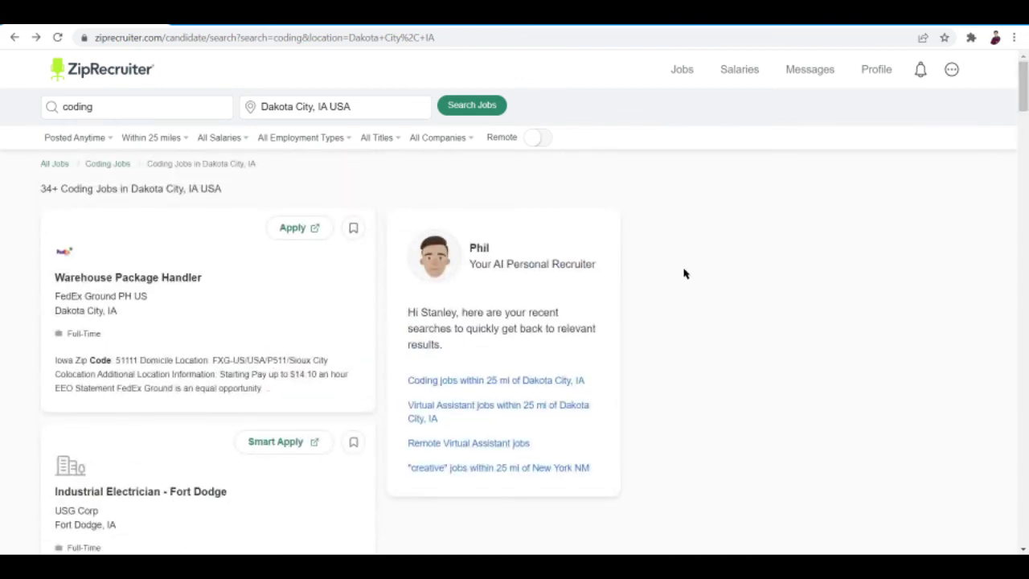